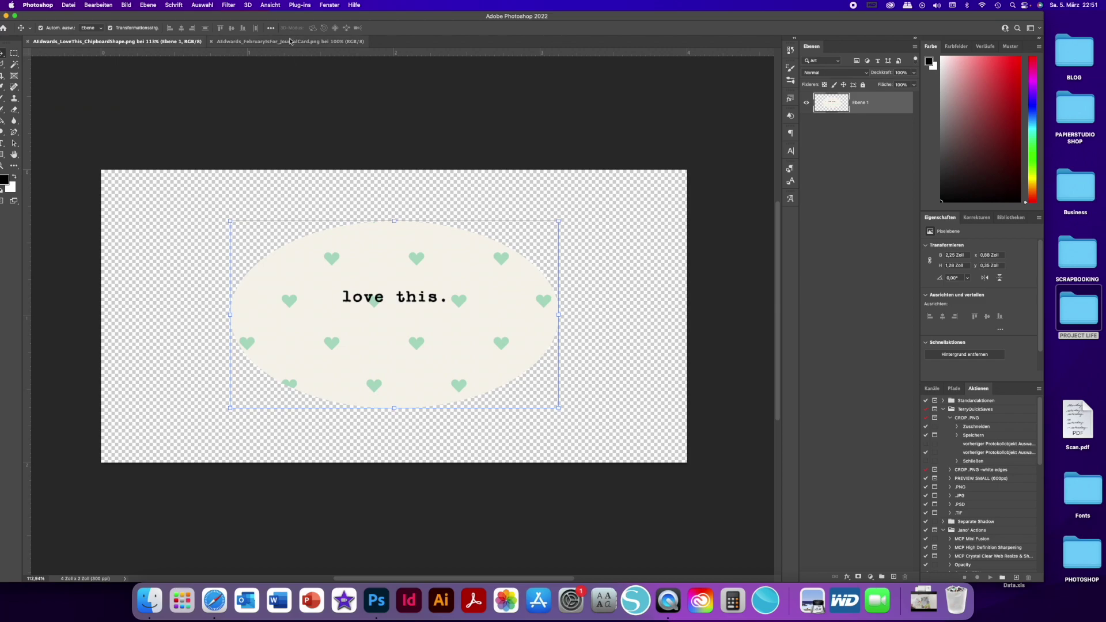
Switch to the FebruaryIsFor journal card and unlock its Hintergrund layer into Ebene 0
click(289, 41)
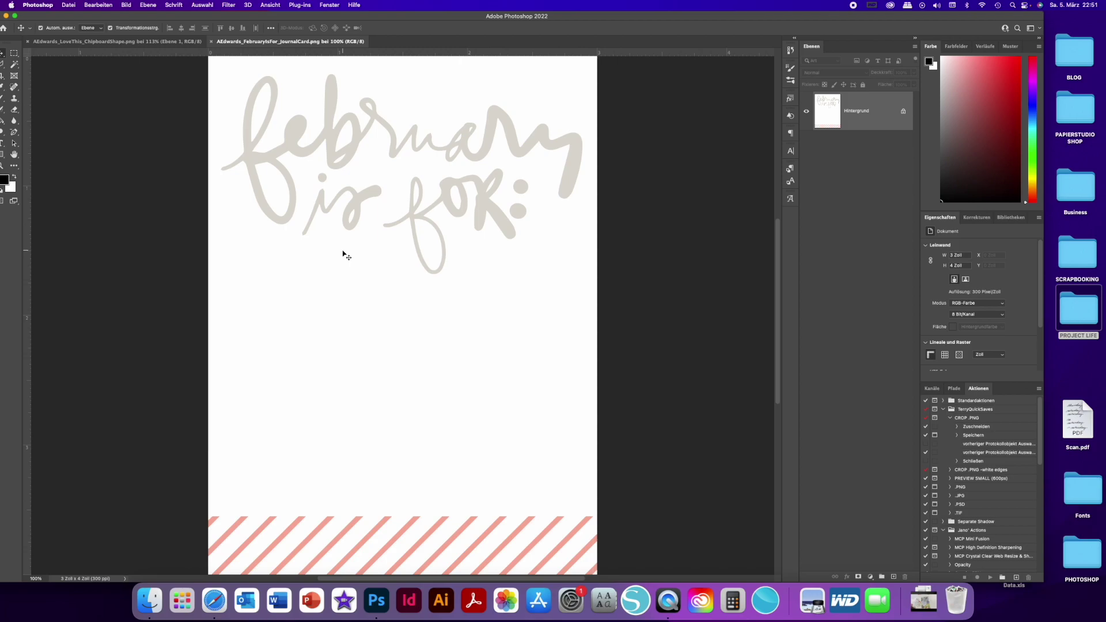
click(904, 115)
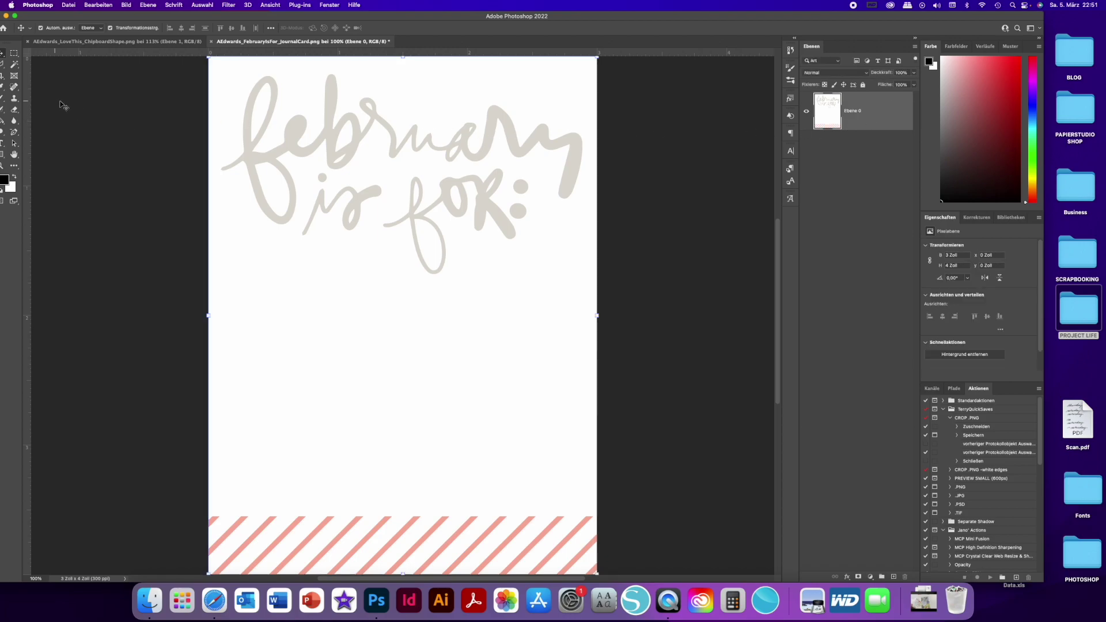
Sample the card's white and paint out the 'february is for:' lettering with a 134 Px brush, then fit the card on screen
drag(140, 16, 152, 18)
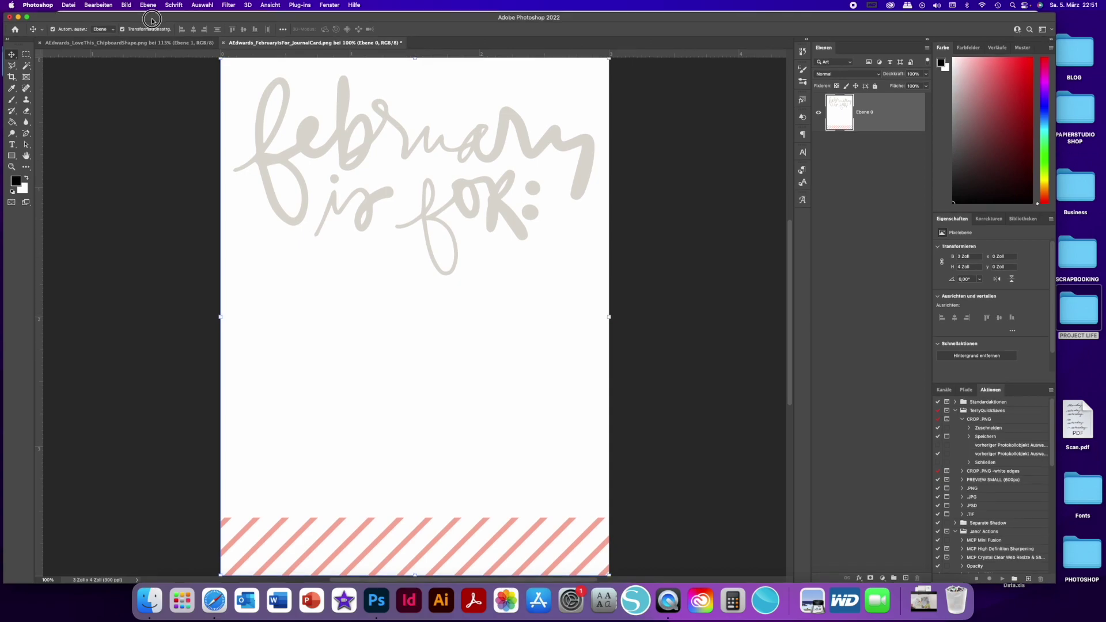
click(11, 88)
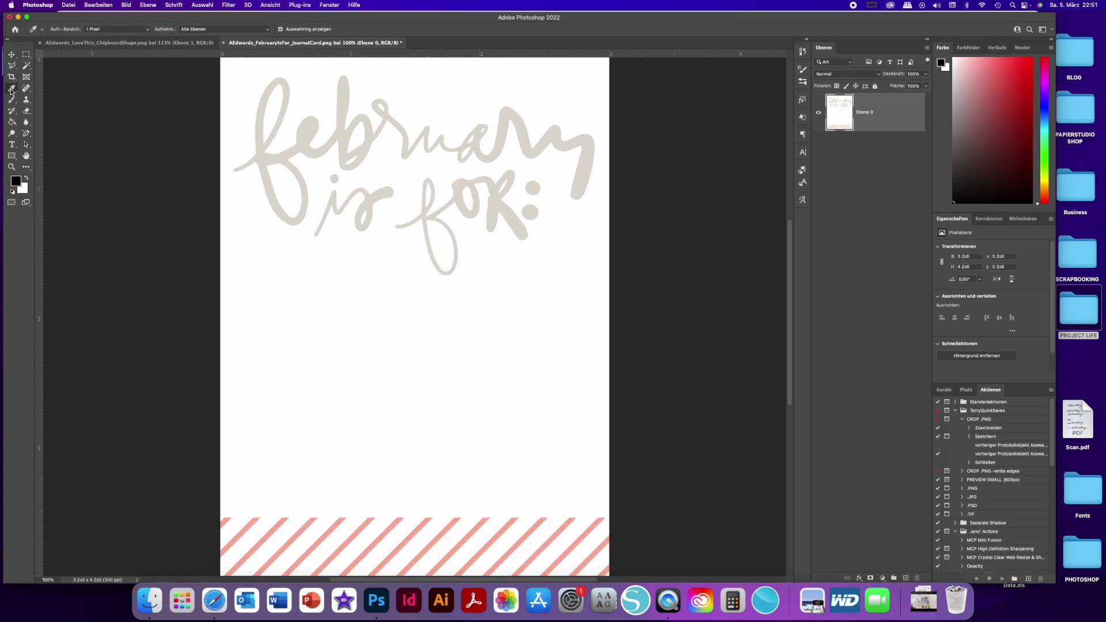
click(449, 85)
click(11, 100)
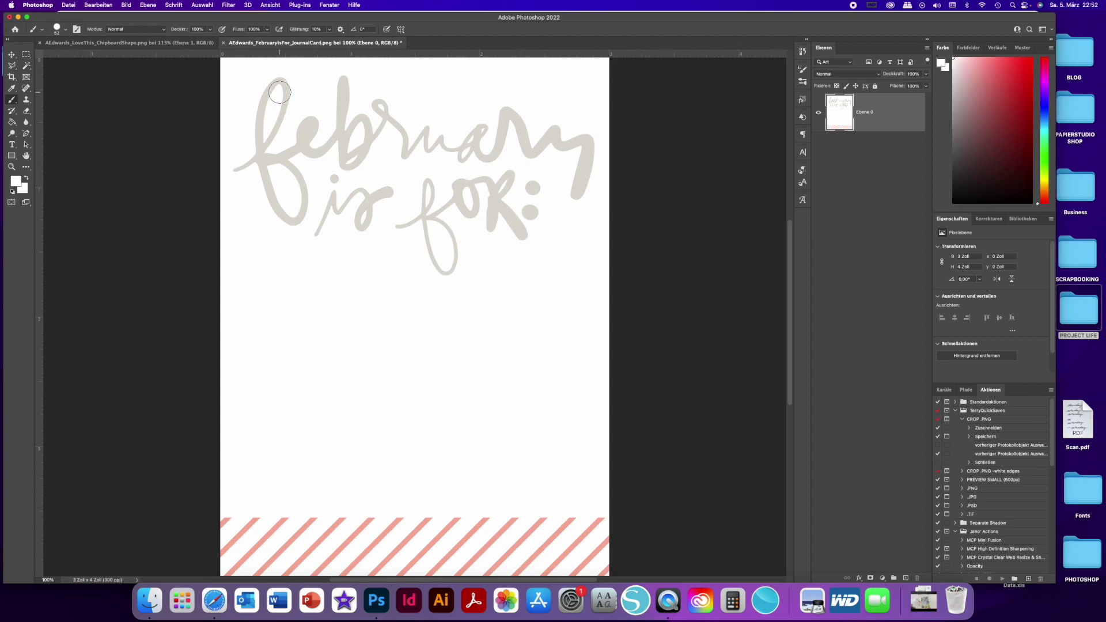
click(66, 29)
click(84, 56)
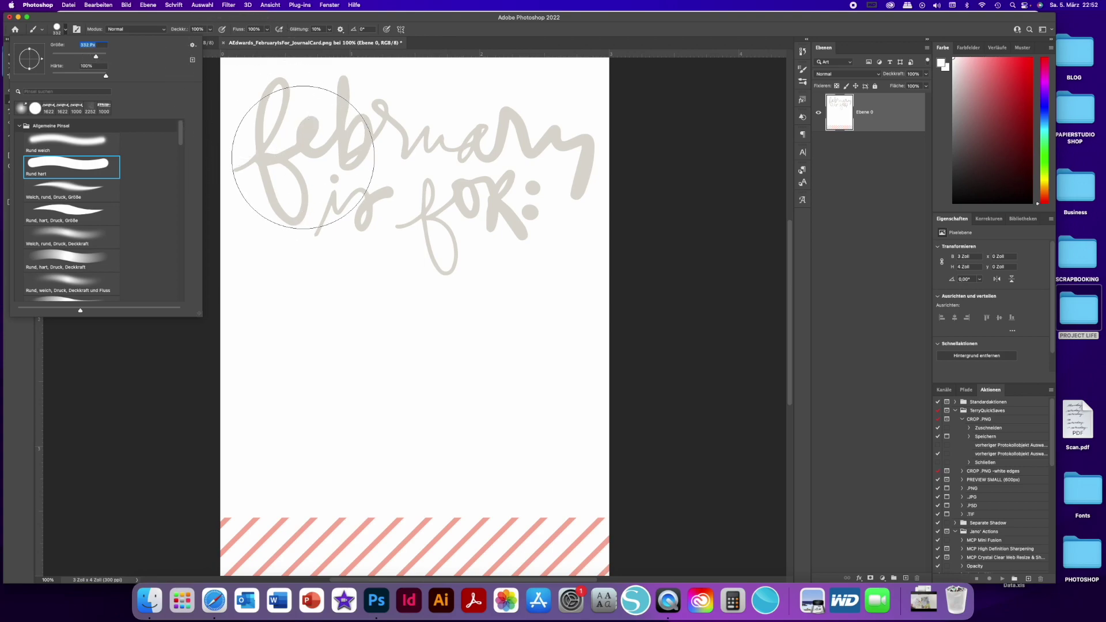
mouse_move(279, 118)
mouse_down()
mouse_move(278, 153)
mouse_move(308, 202)
mouse_move(464, 229)
mouse_move(541, 199)
mouse_move(533, 123)
mouse_move(385, 114)
mouse_up()
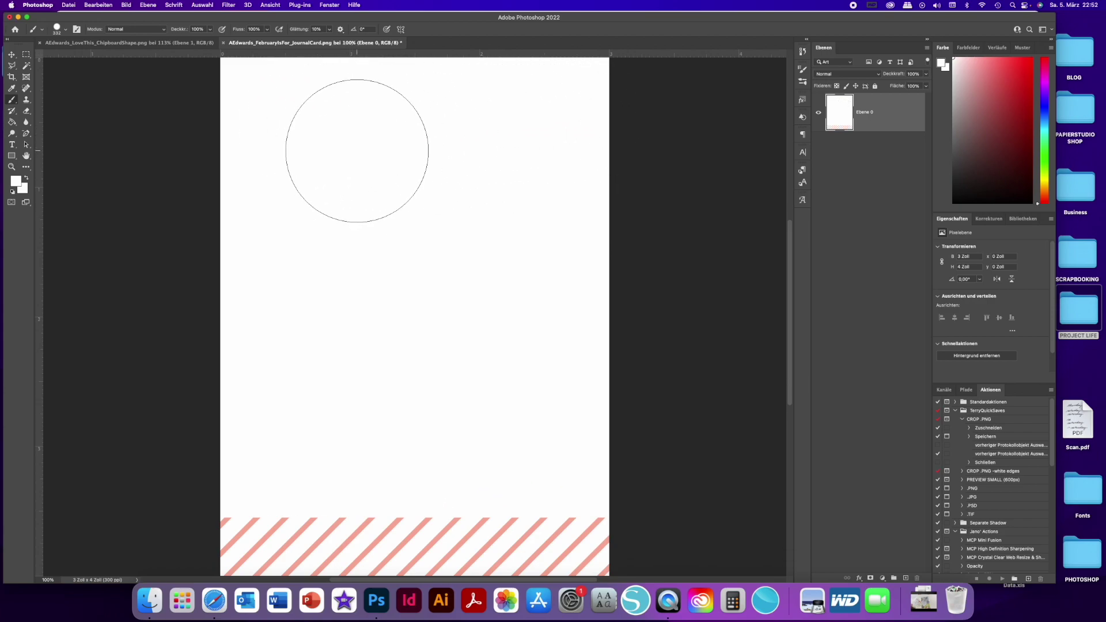
click(10, 54)
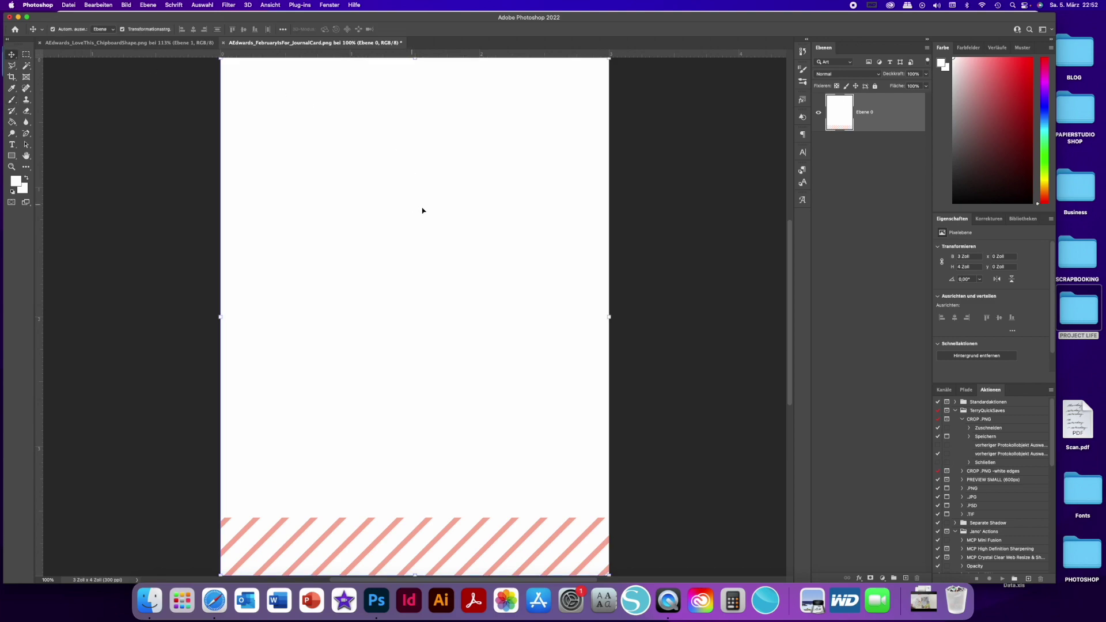
key(super+0)
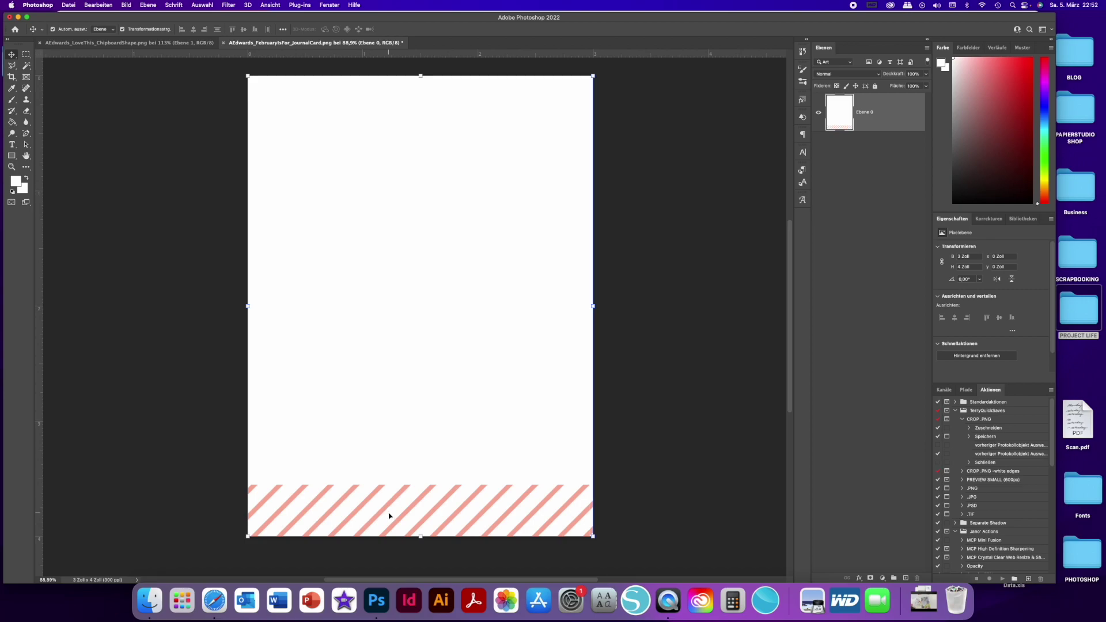
Magic Wand the card's white background and Shift-add the white gaps between the pink stripes
click(26, 65)
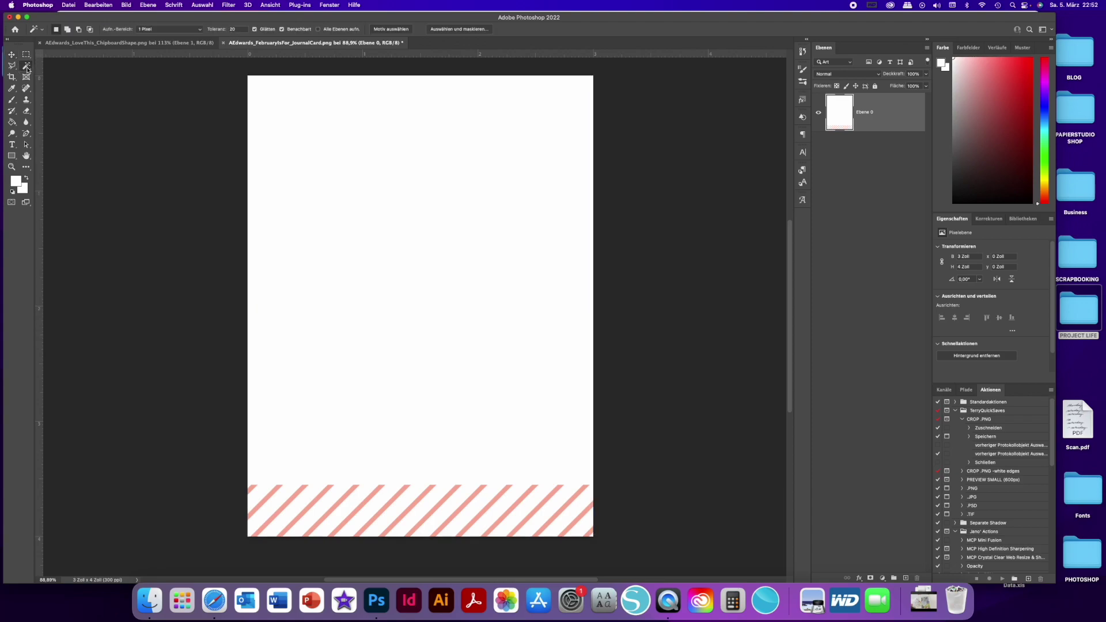
click(445, 359)
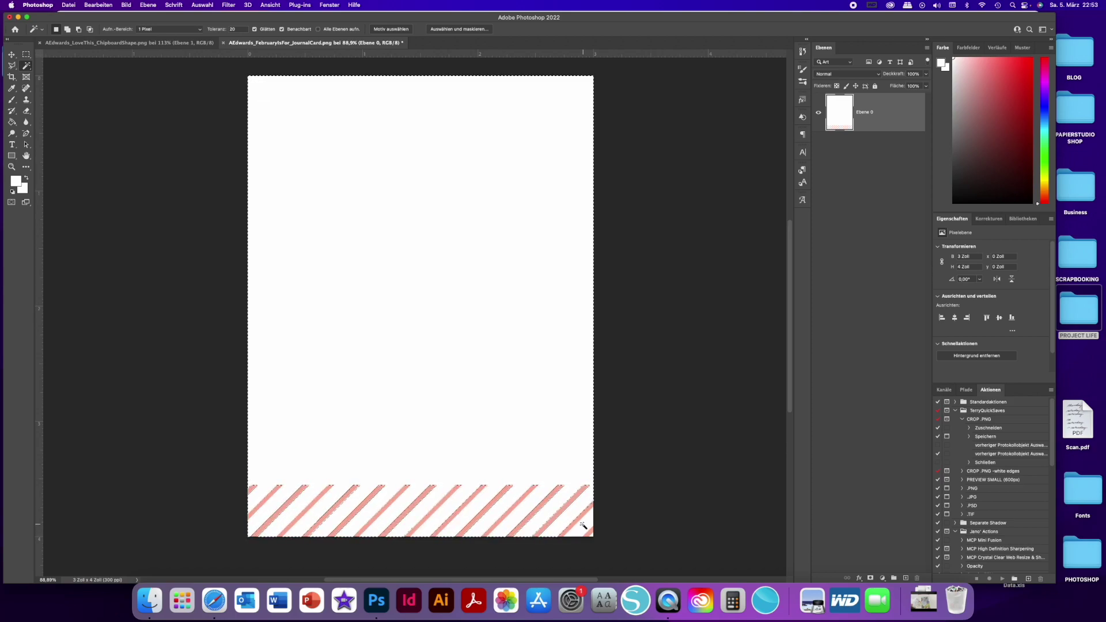
key(shift)
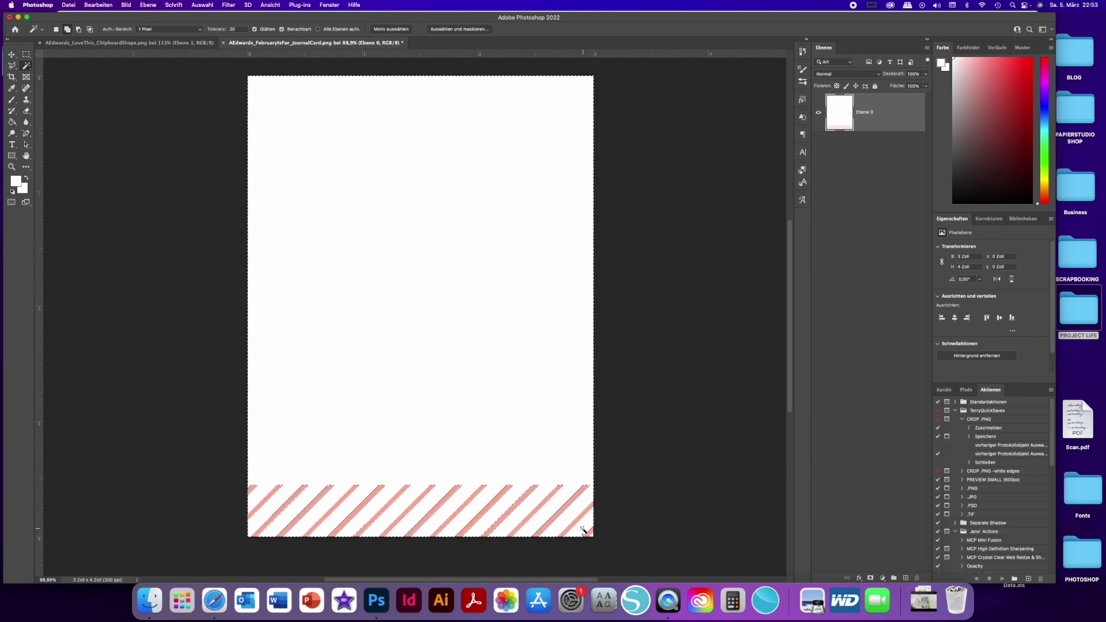
scroll(594, 539, up, 10)
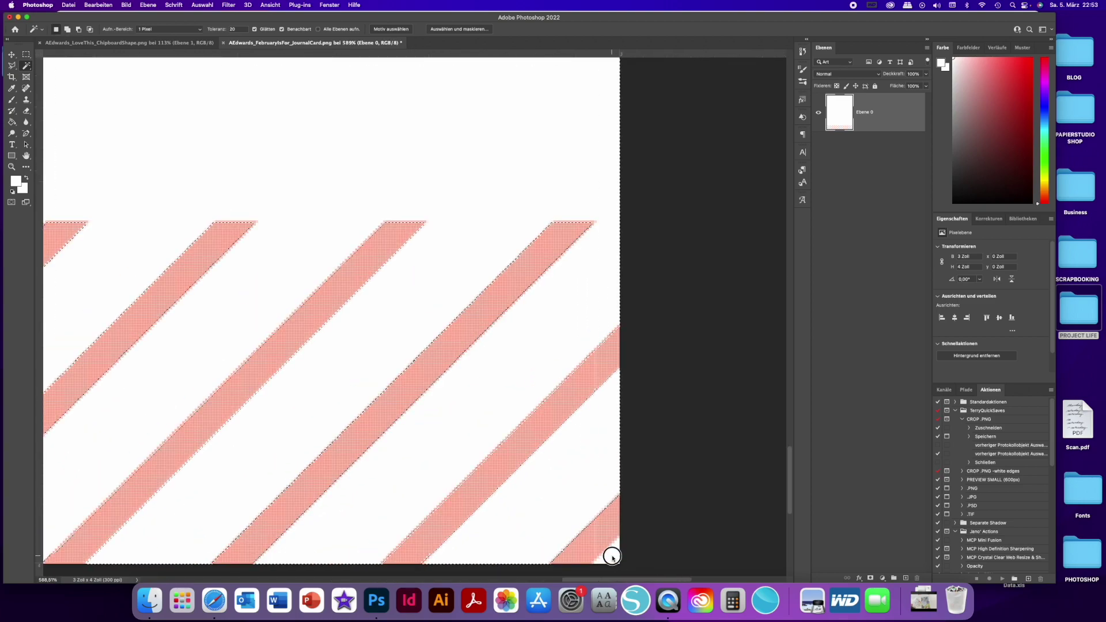
scroll(595, 507, up, 1)
scroll(595, 507, down, 10)
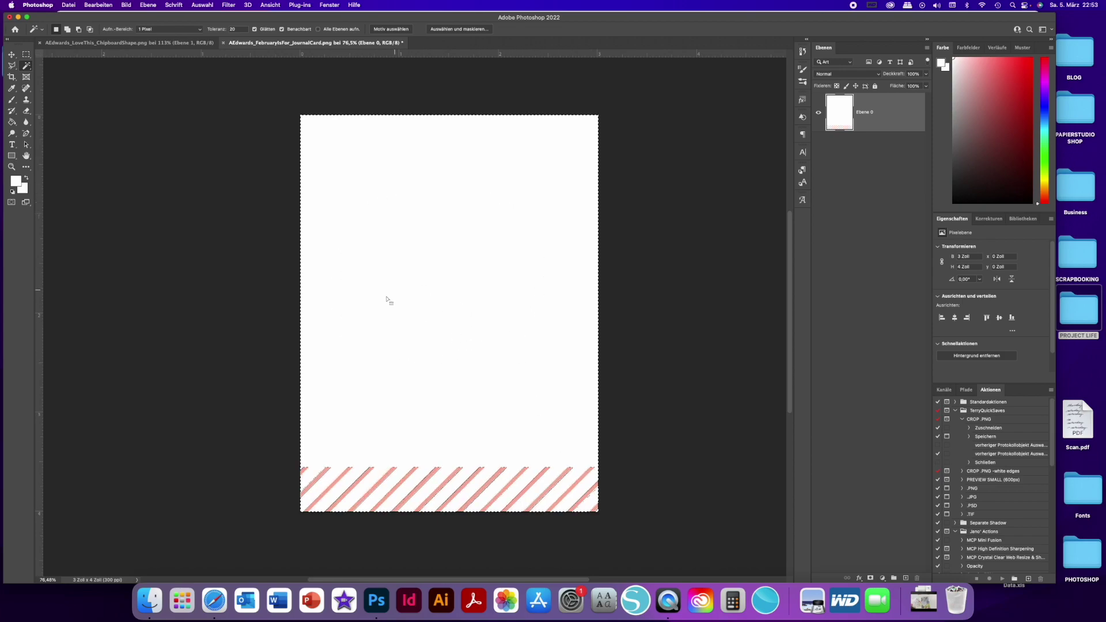
right_click(442, 358)
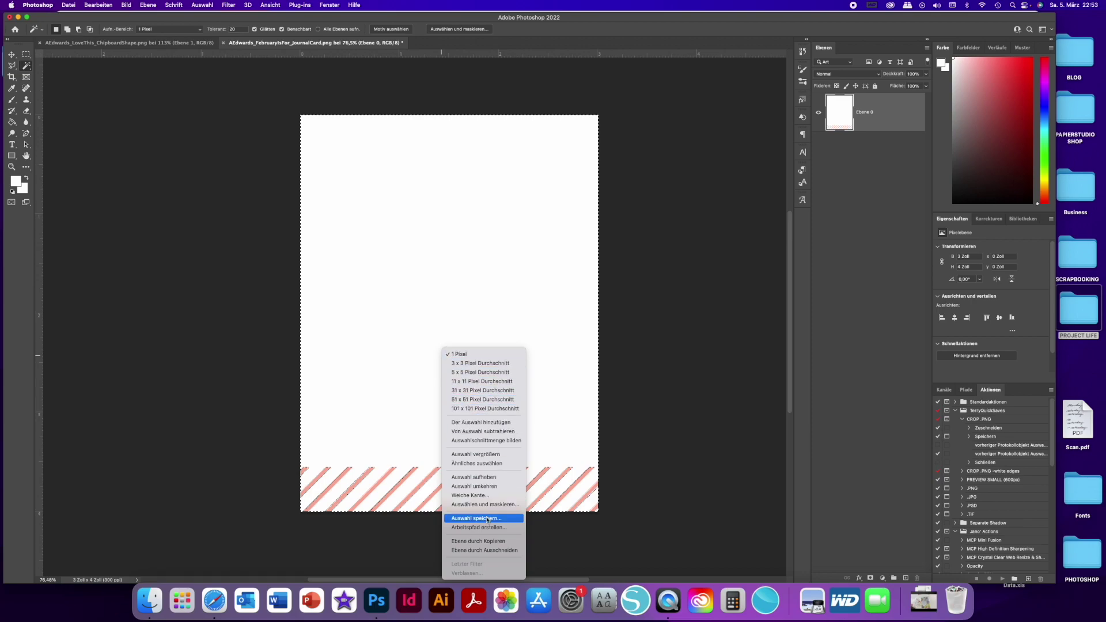
Cut the white selection to a new layer, Ebene 1, and move it below the stripes layer Ebene 0
click(483, 551)
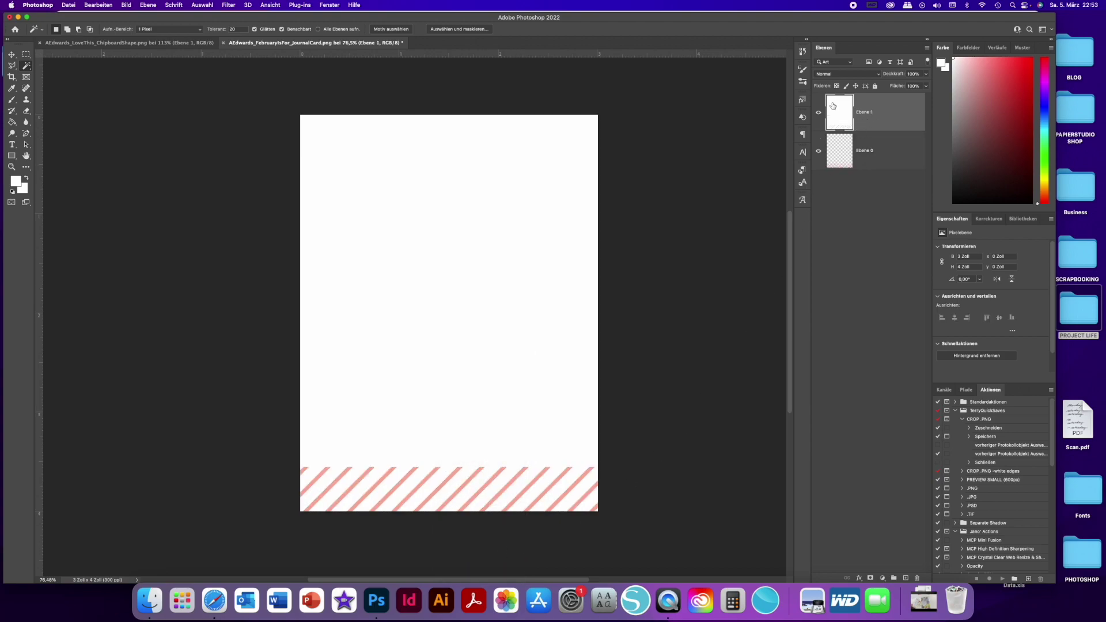
click(818, 150)
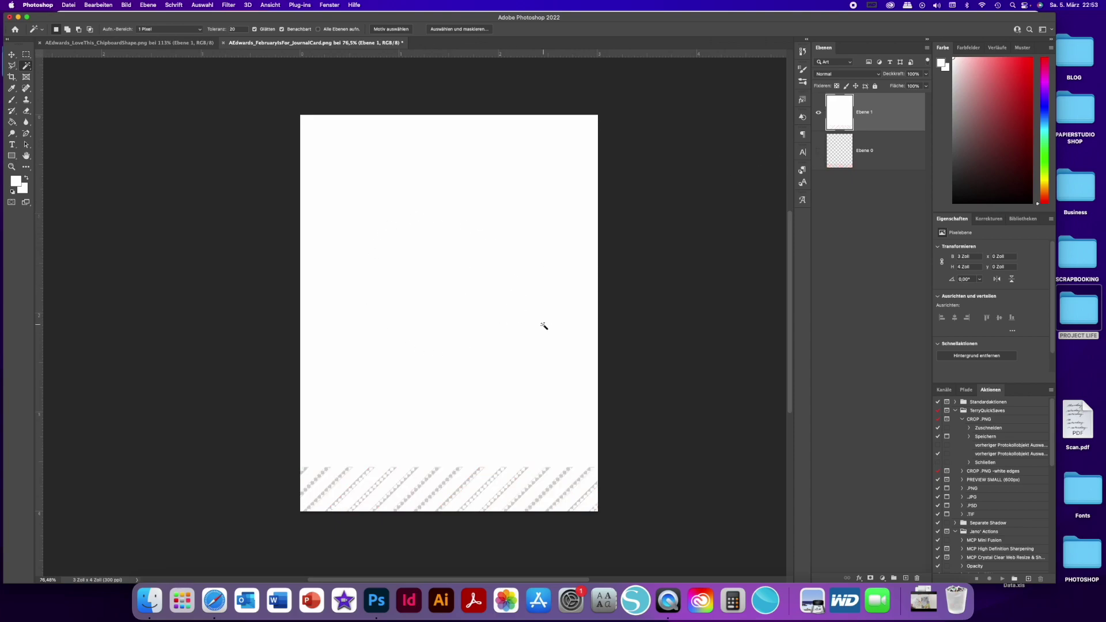
click(818, 112)
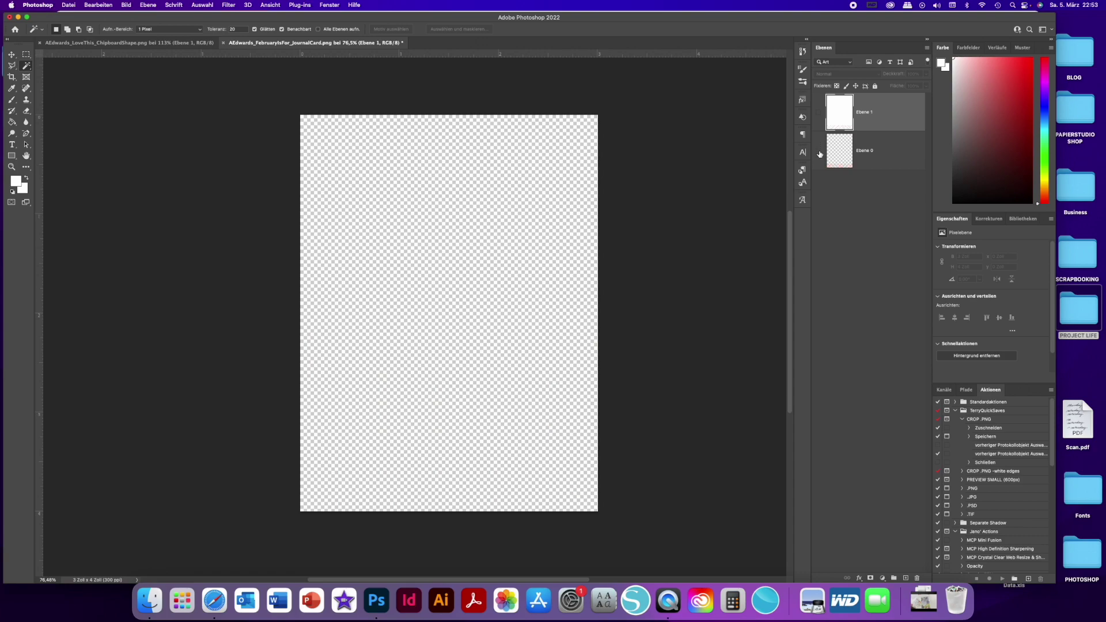
click(819, 152)
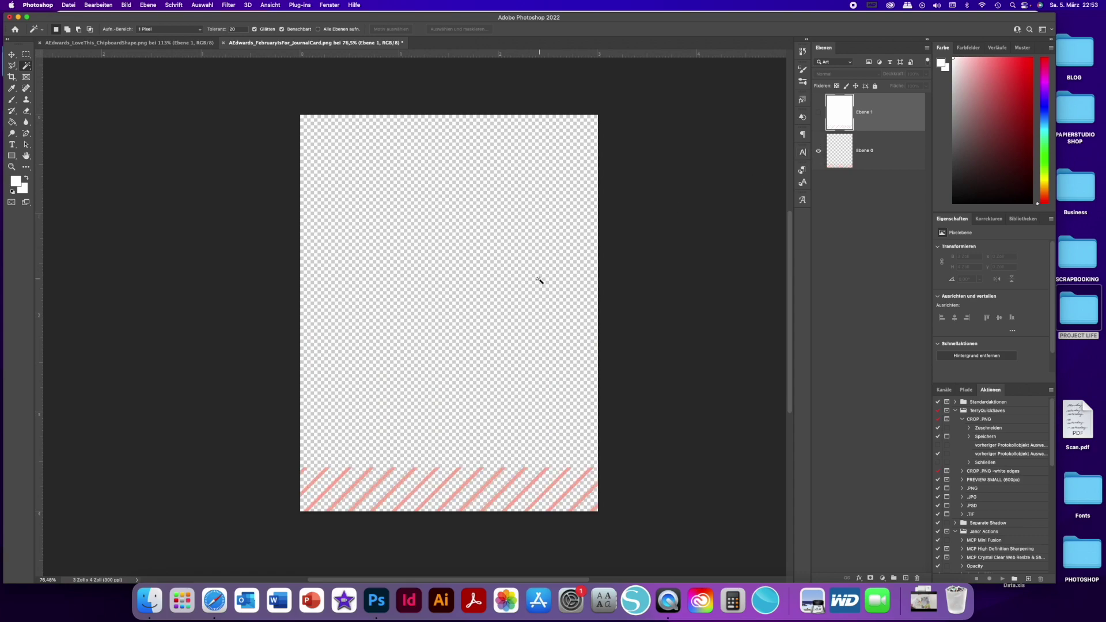
click(819, 112)
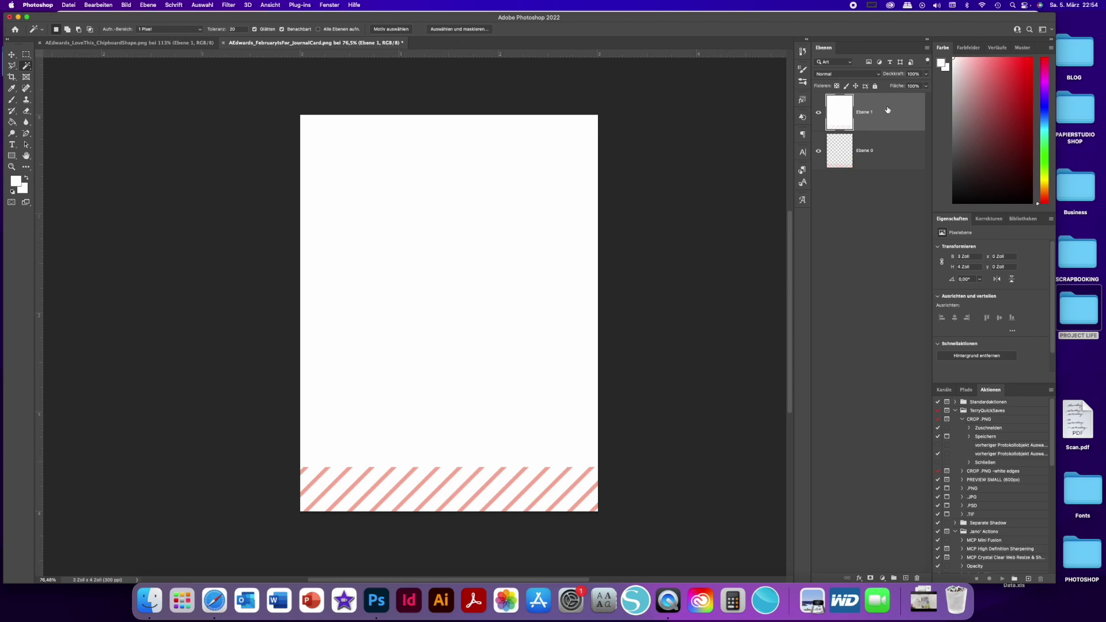
drag(886, 110, 885, 173)
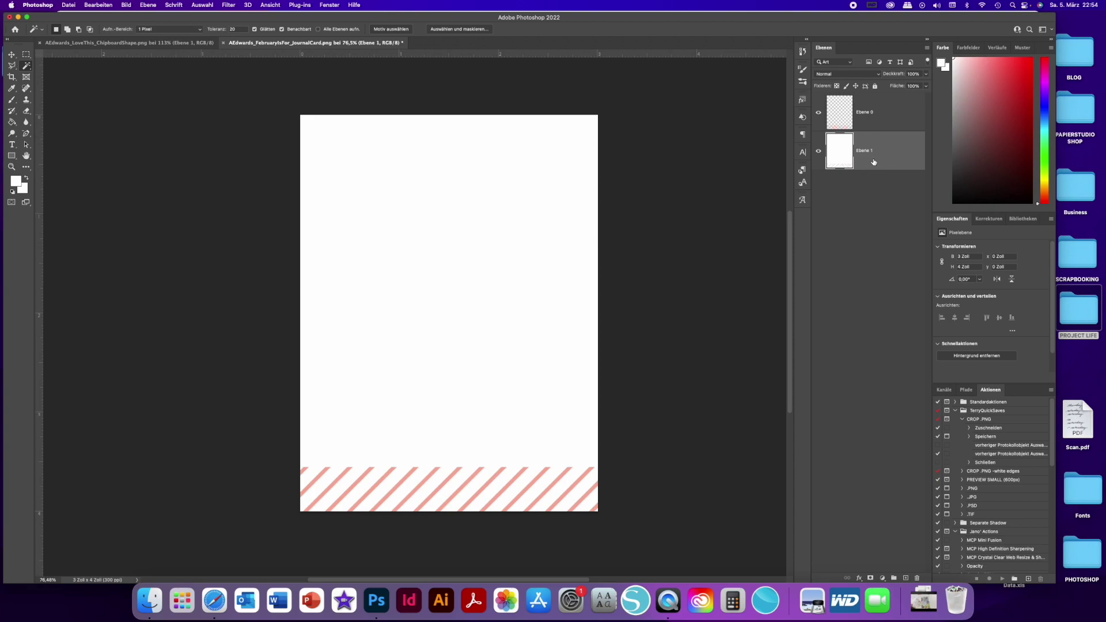
With the stripes hidden, paint Ebene 1 solid white over the striped band, then show the stripes again
click(819, 112)
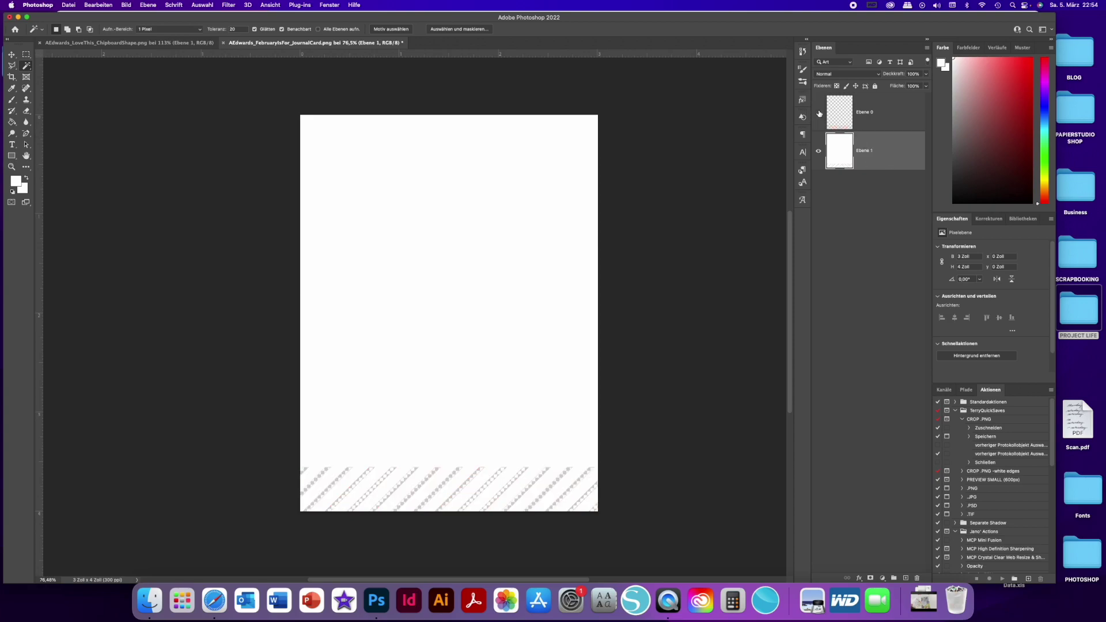
click(13, 89)
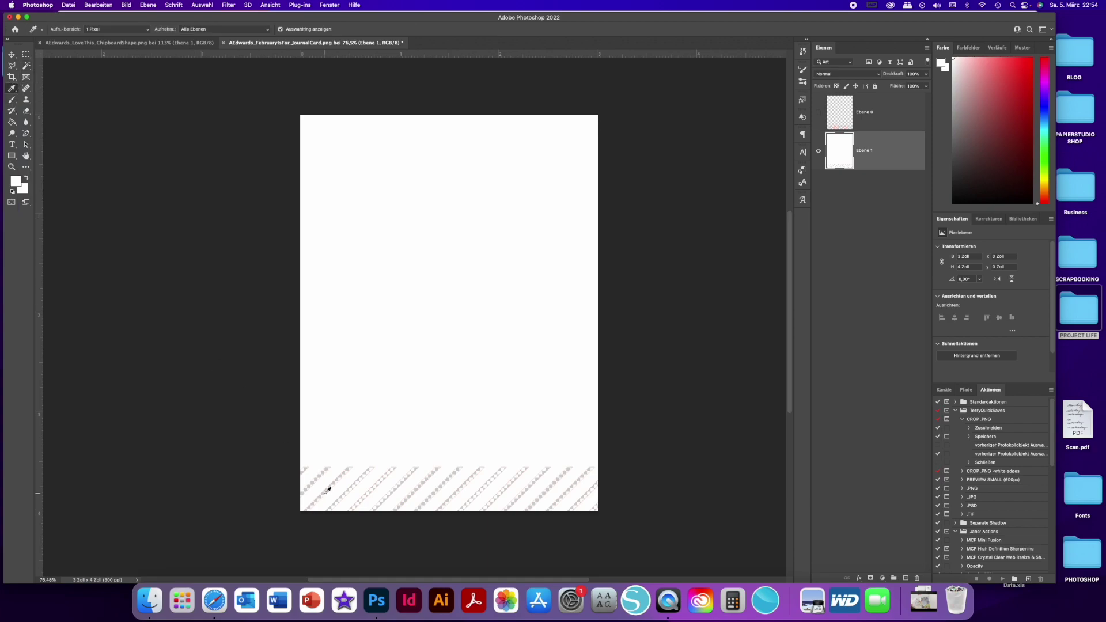
click(13, 101)
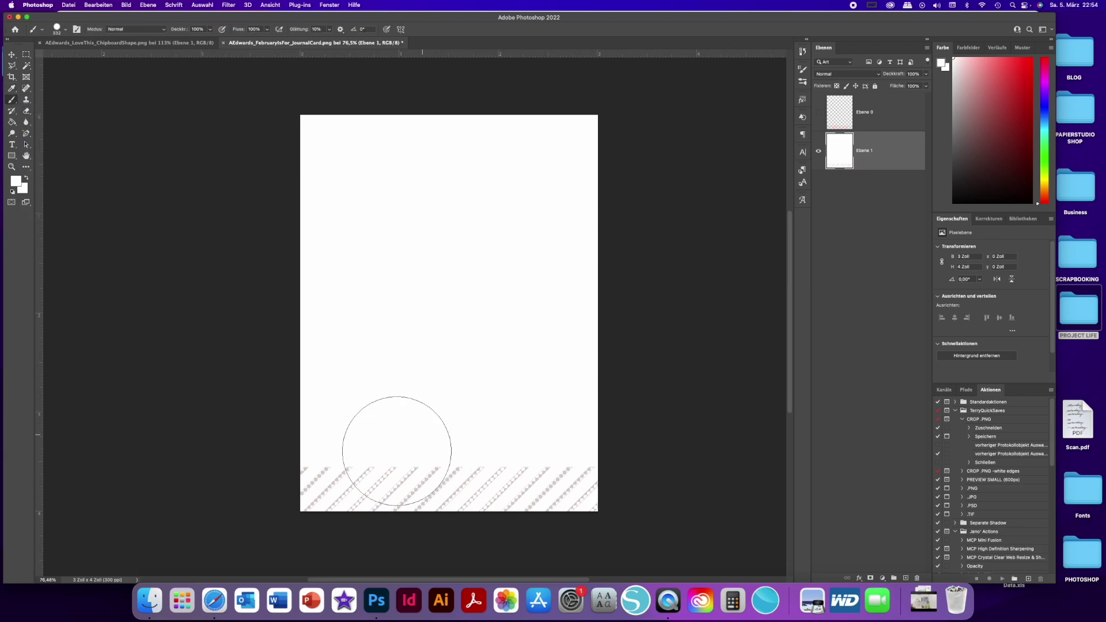
mouse_move(395, 453)
mouse_down()
mouse_move(333, 481)
mouse_move(636, 485)
mouse_up()
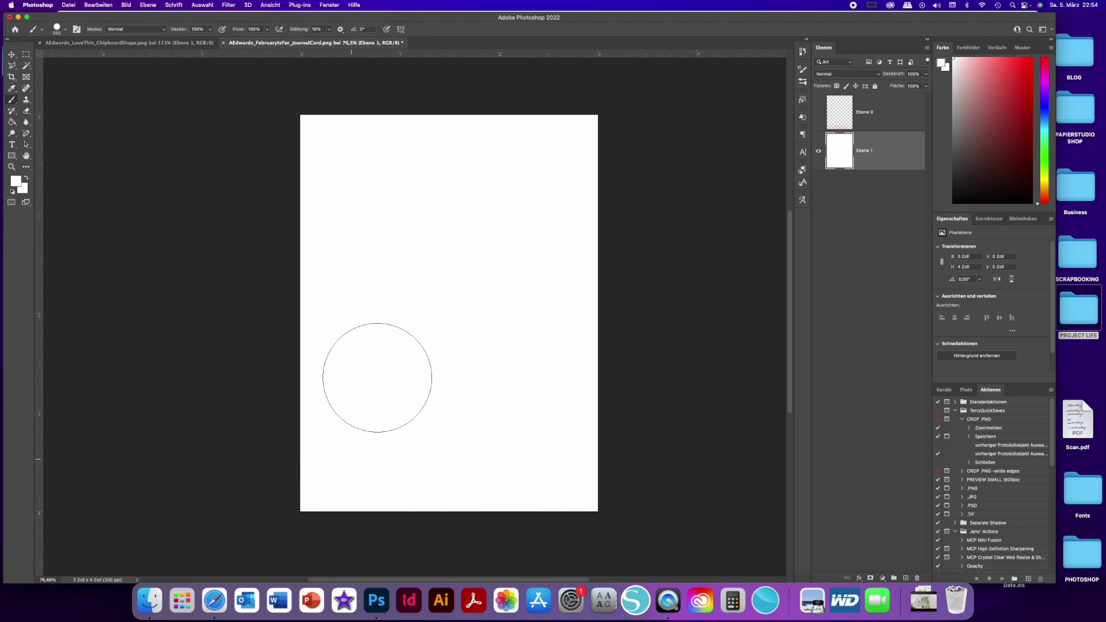
click(11, 55)
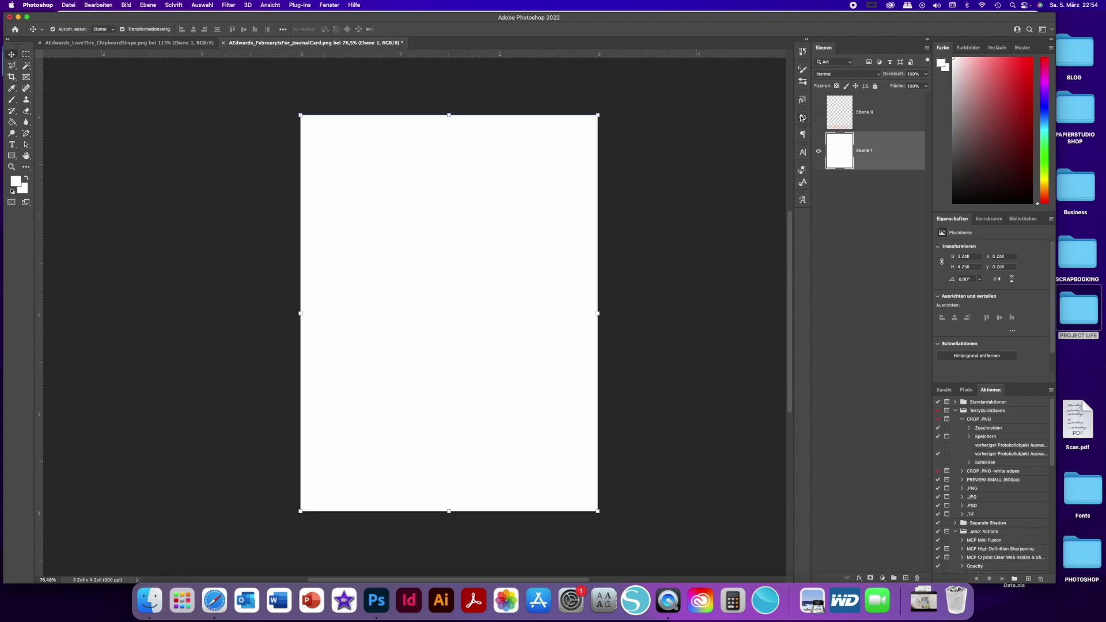
click(818, 114)
Drag the Moments card from SCRAPBOOKING > ALI EDWARDS > 02_FEBRUARY > AEdwards_JournalCards into Photoshop
click(886, 116)
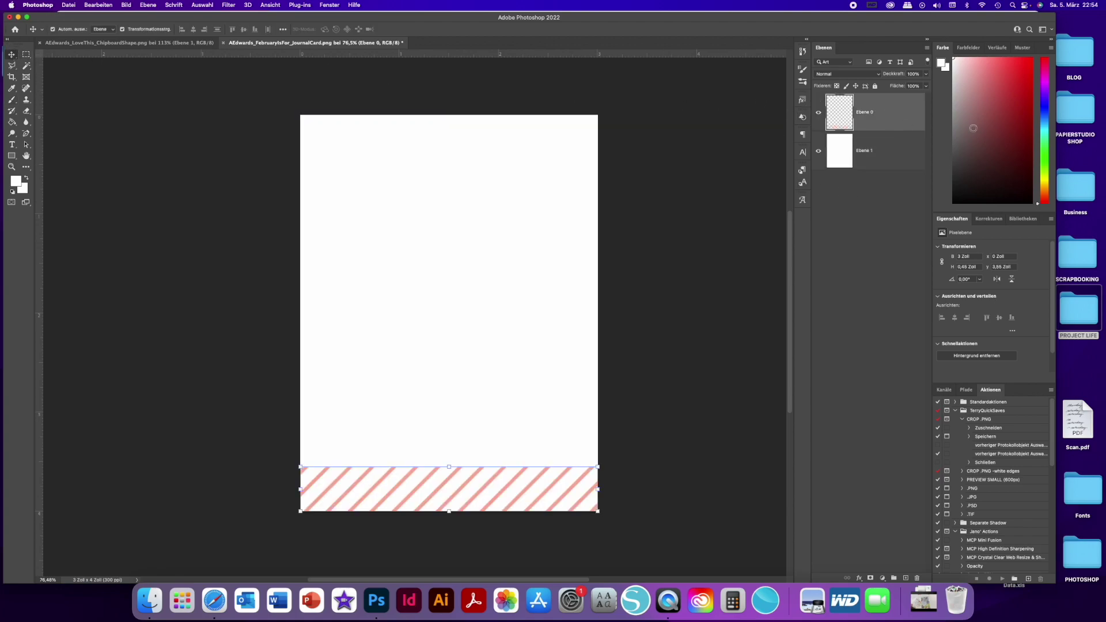
double_click(1086, 275)
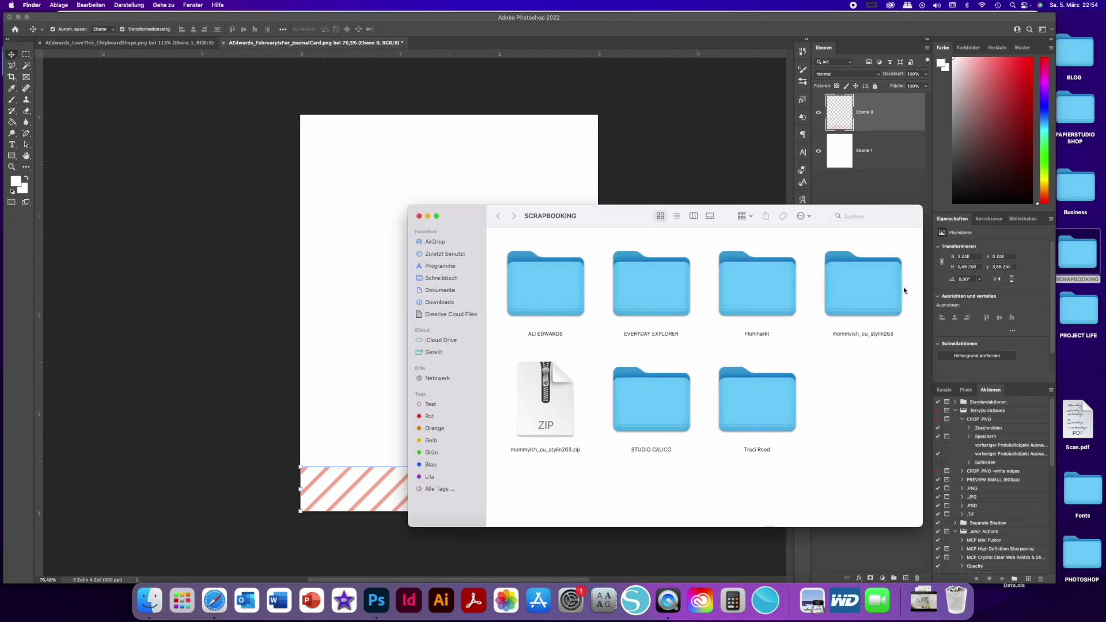
double_click(553, 285)
double_click(597, 268)
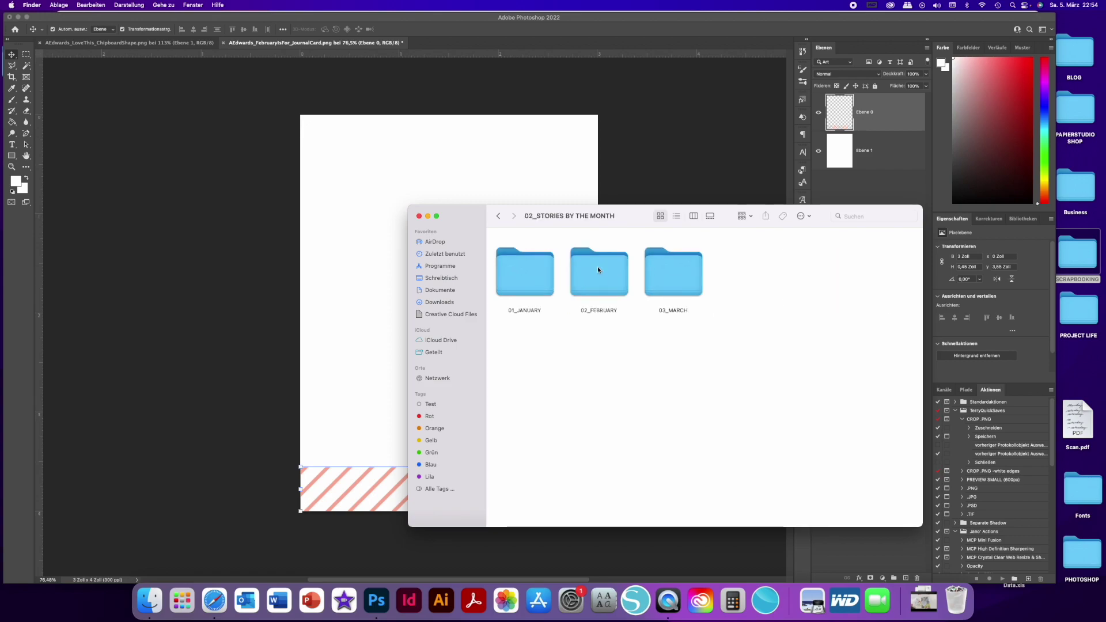
double_click(583, 276)
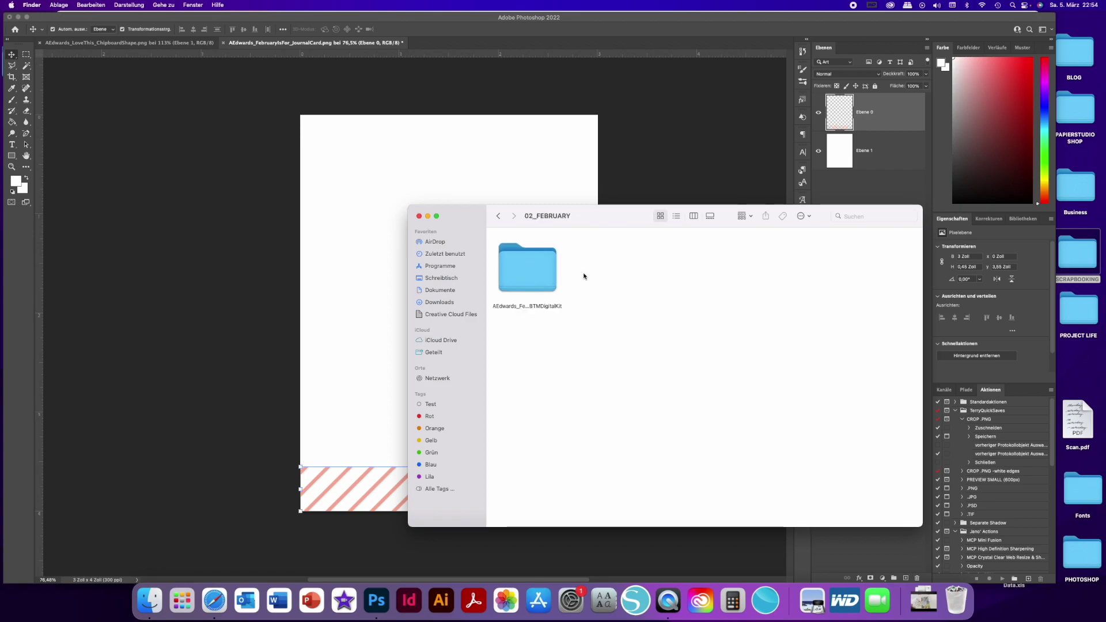
double_click(539, 272)
double_click(684, 269)
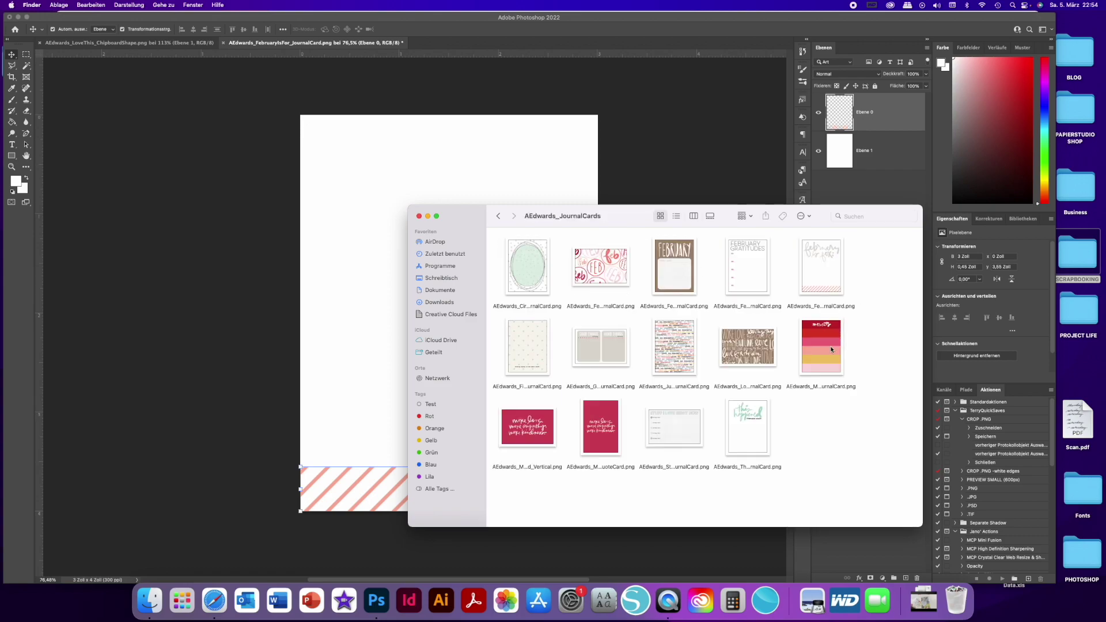
drag(830, 346, 635, 45)
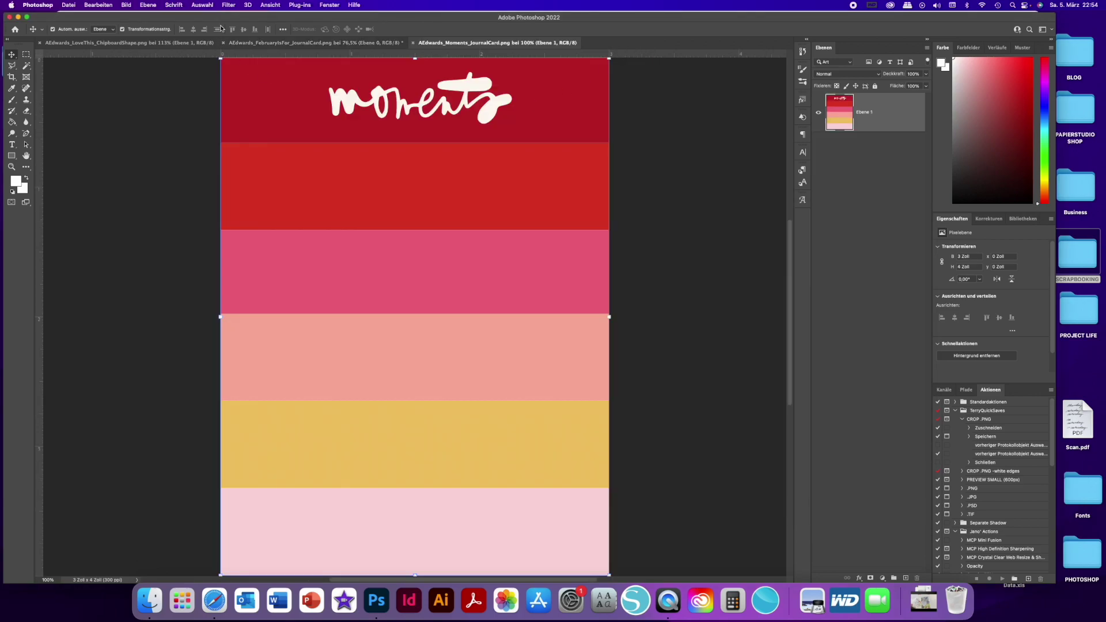
Sample the pink of the Moments card's third stripe and close both Finder journal cards windows
click(12, 88)
click(403, 268)
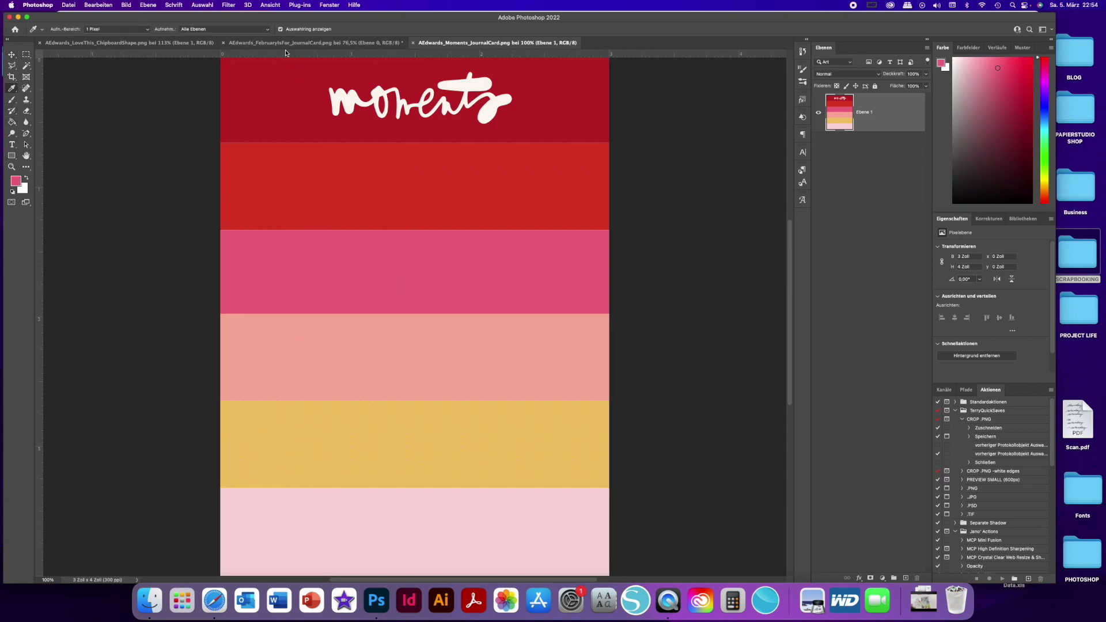
click(161, 605)
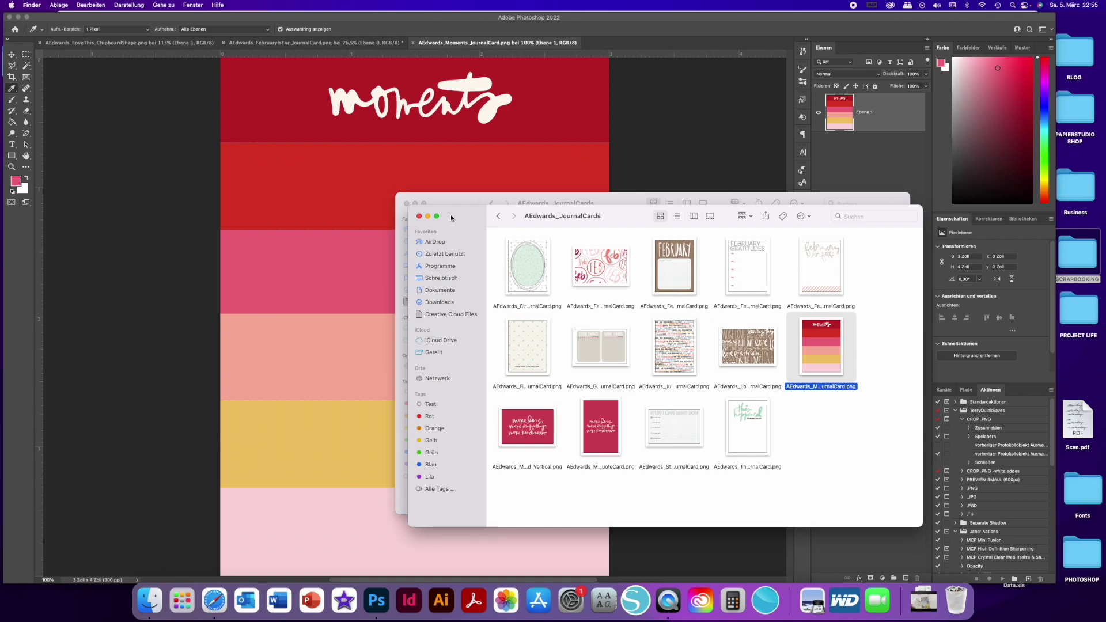
click(418, 217)
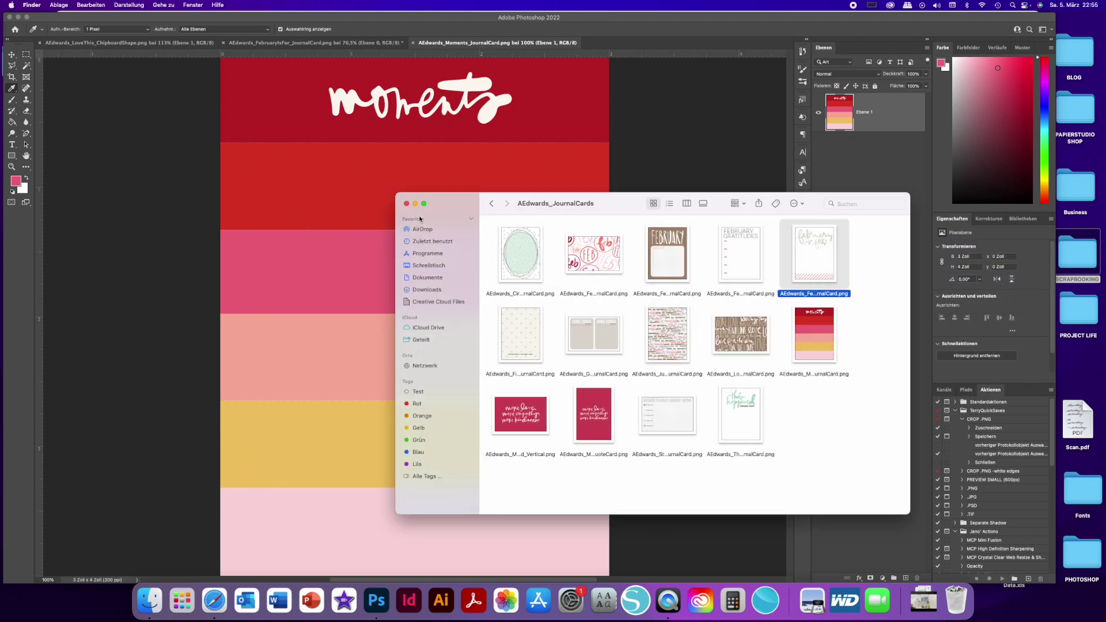
click(406, 204)
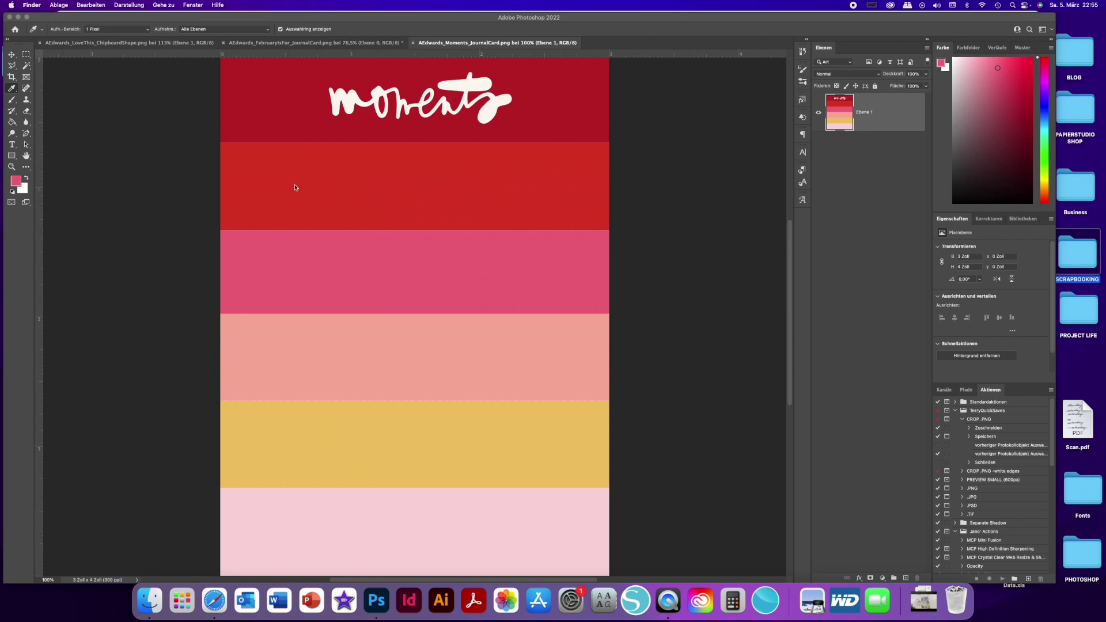
On the FebruaryIsFor card, add a new layer clipped to Ebene 0 and fill it with the sampled pink
click(281, 47)
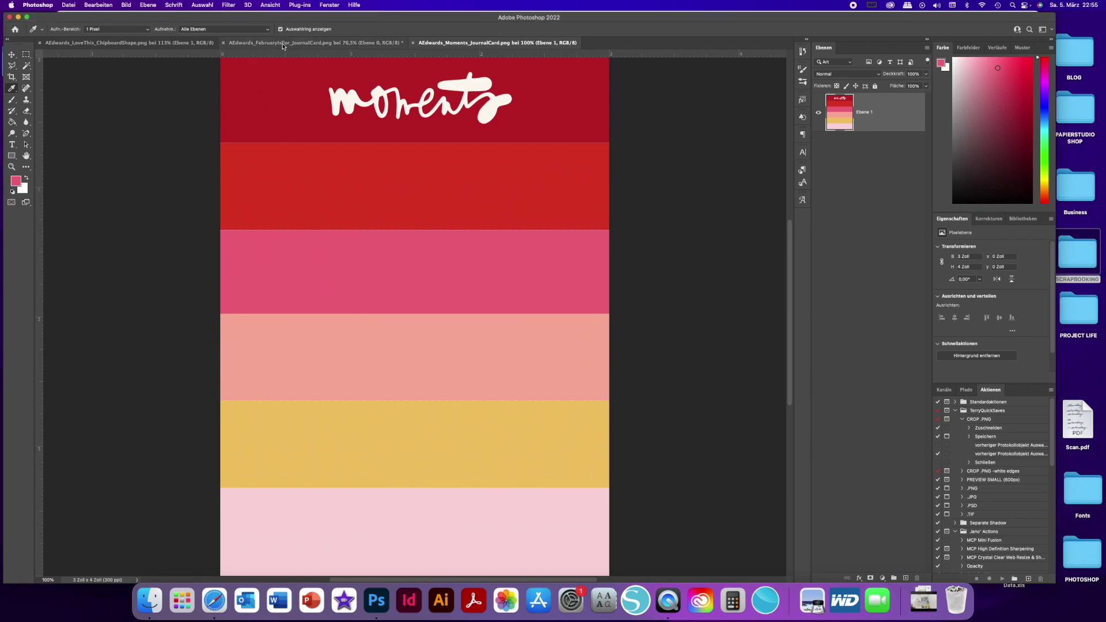
click(282, 44)
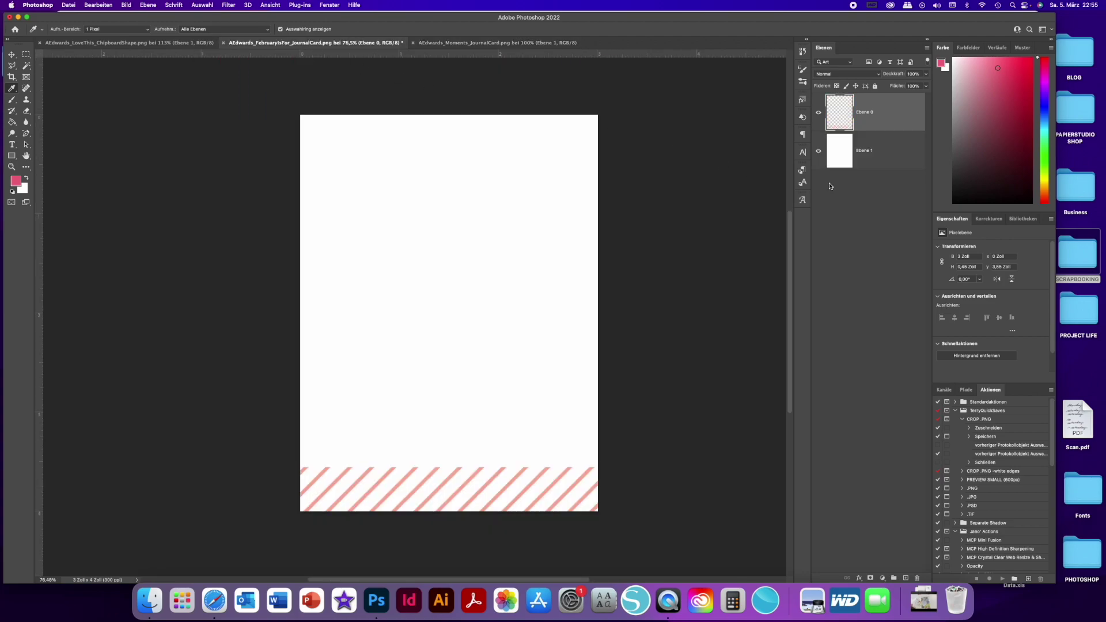
click(905, 577)
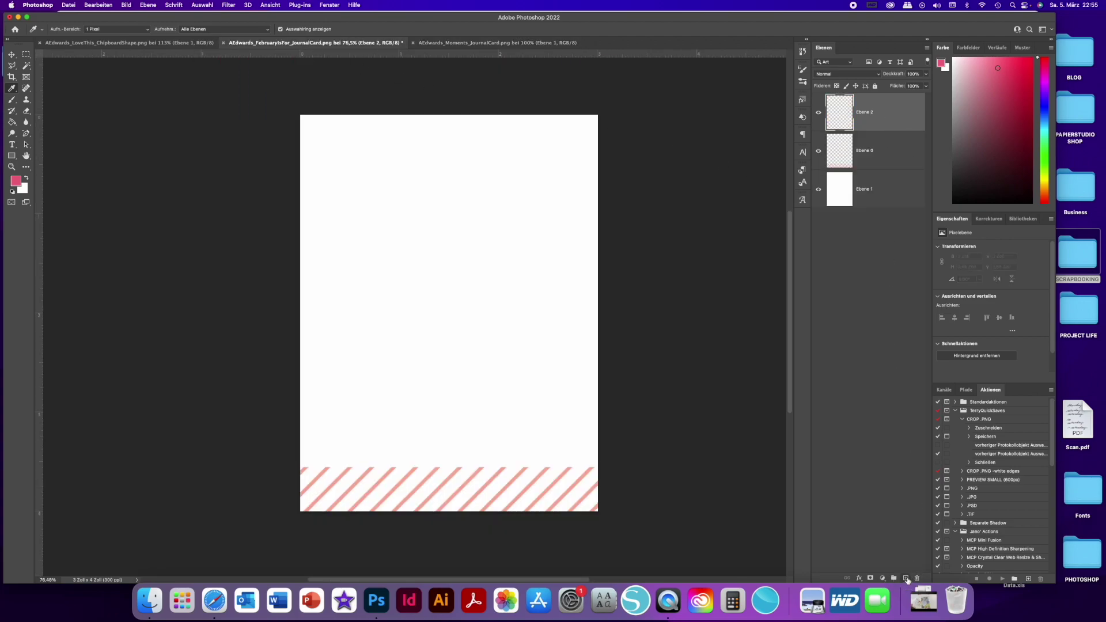
alt+click(897, 132)
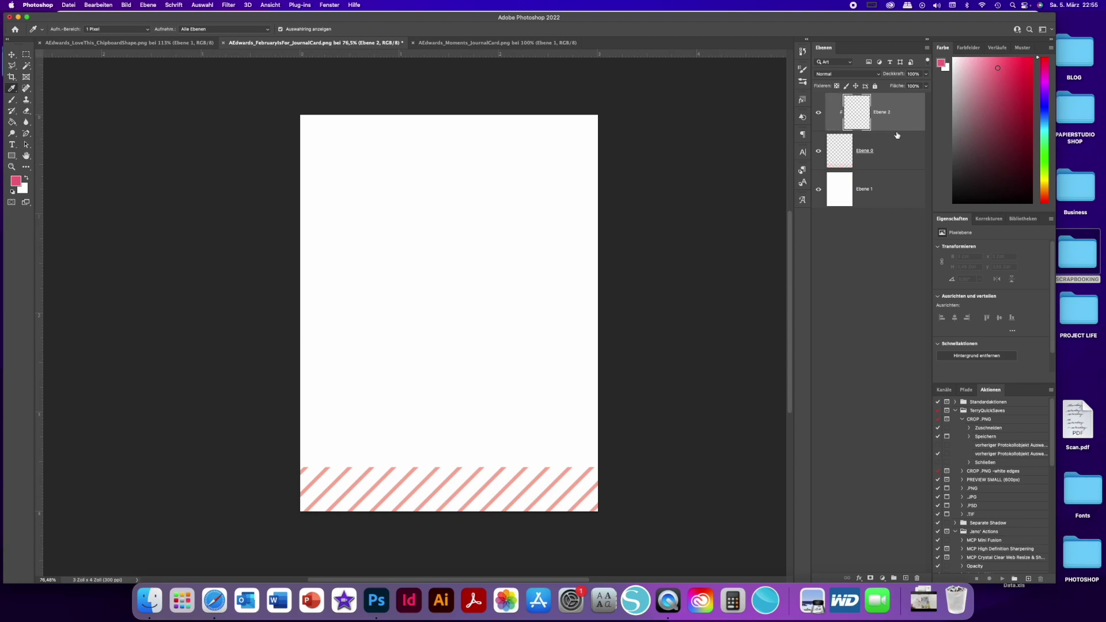
click(12, 122)
click(385, 256)
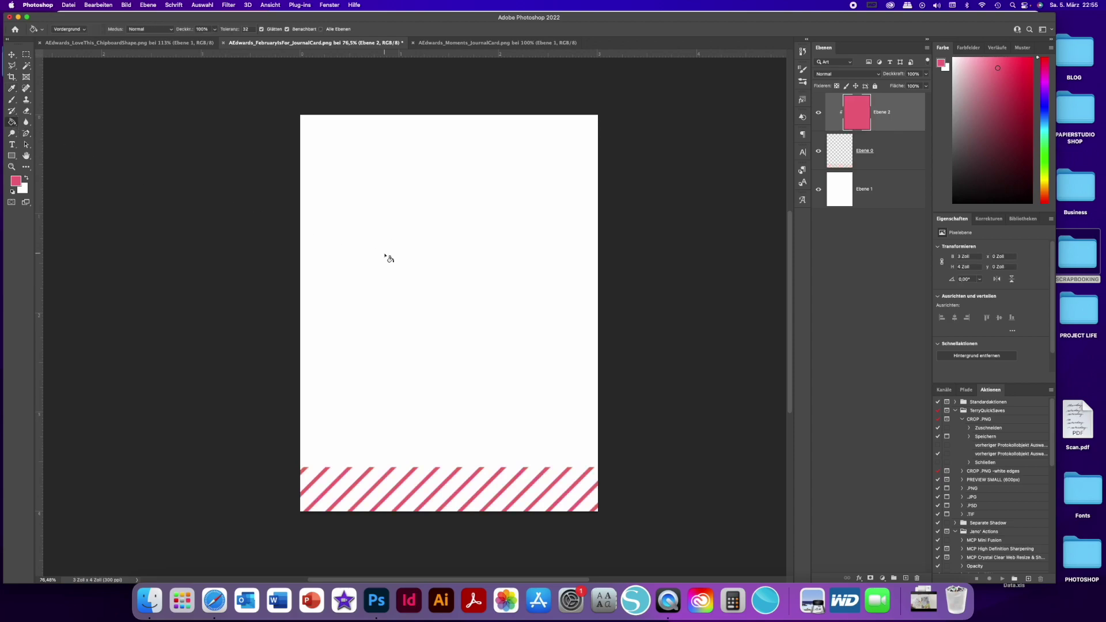
key(super+z)
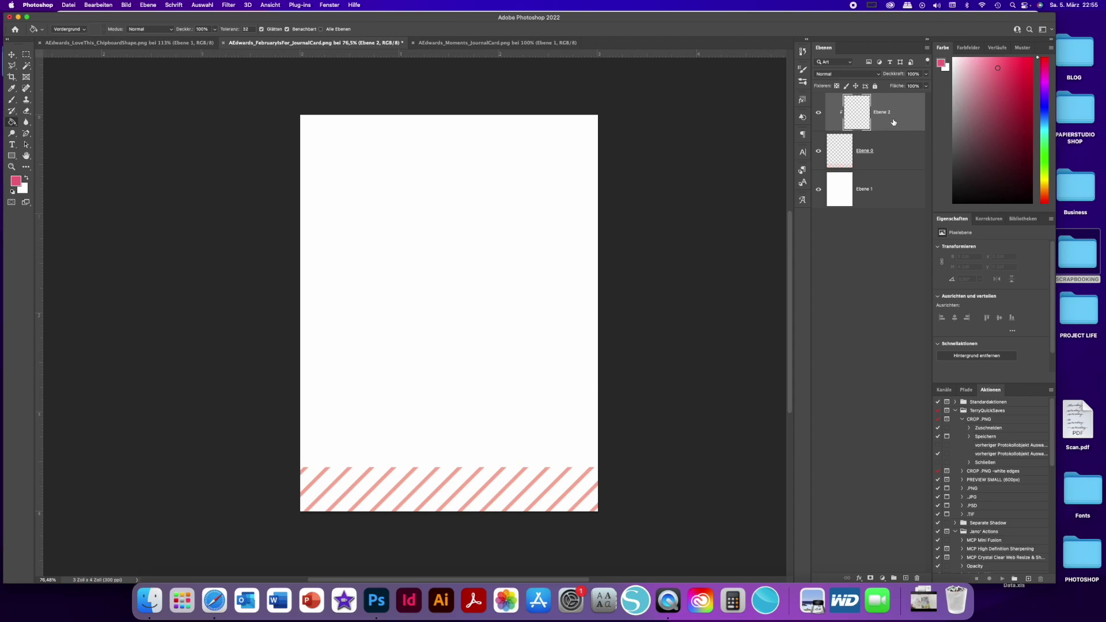
click(451, 401)
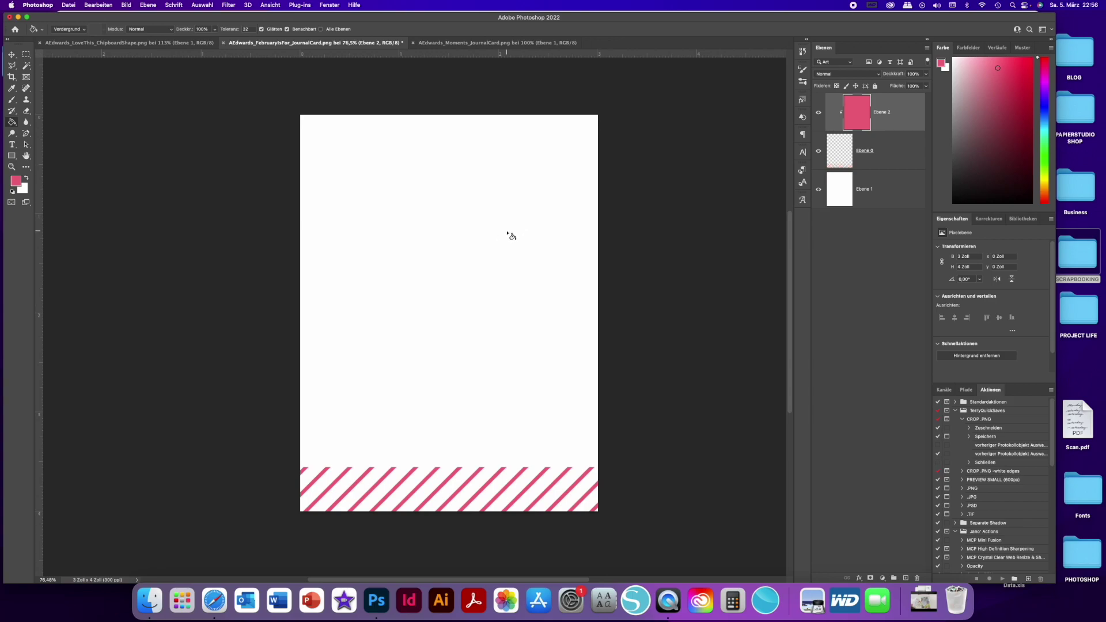
click(93, 5)
Set the Arbeitsfläche canvas to 4 x 3 Zoll and accept that the image gets cropped
mouse_move(125, 6)
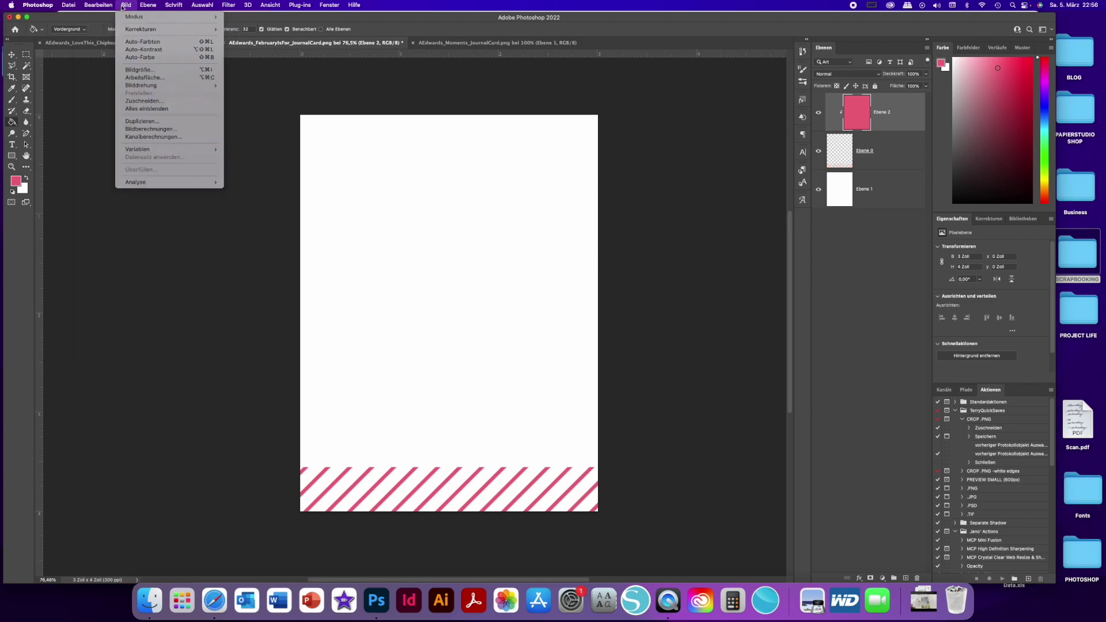
click(135, 78)
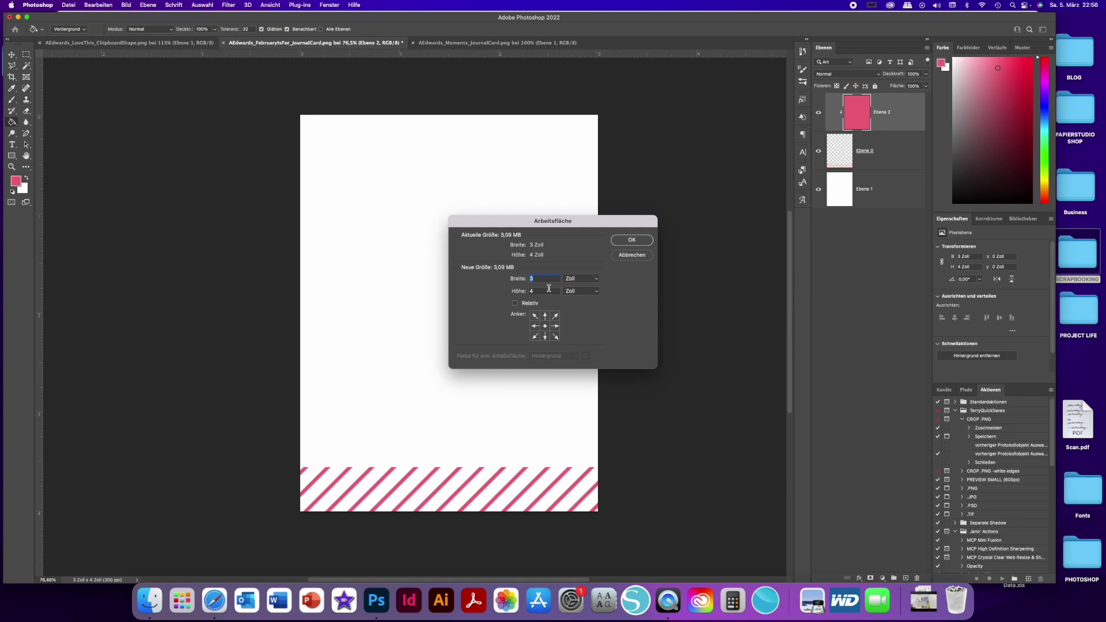
text(4)
text(3)
key(Return)
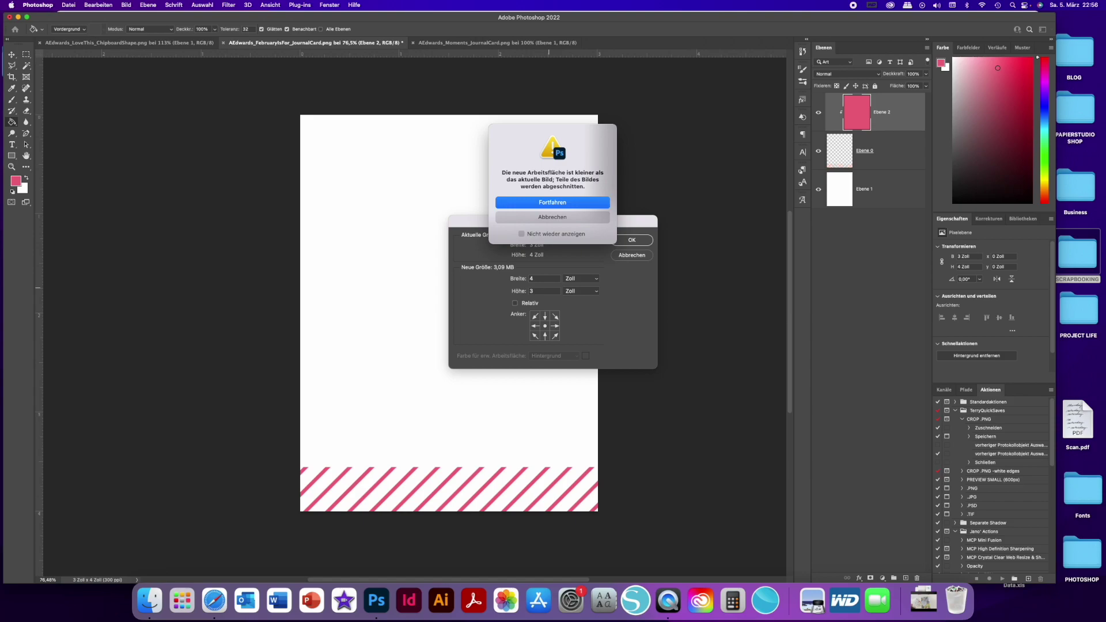
key(Return)
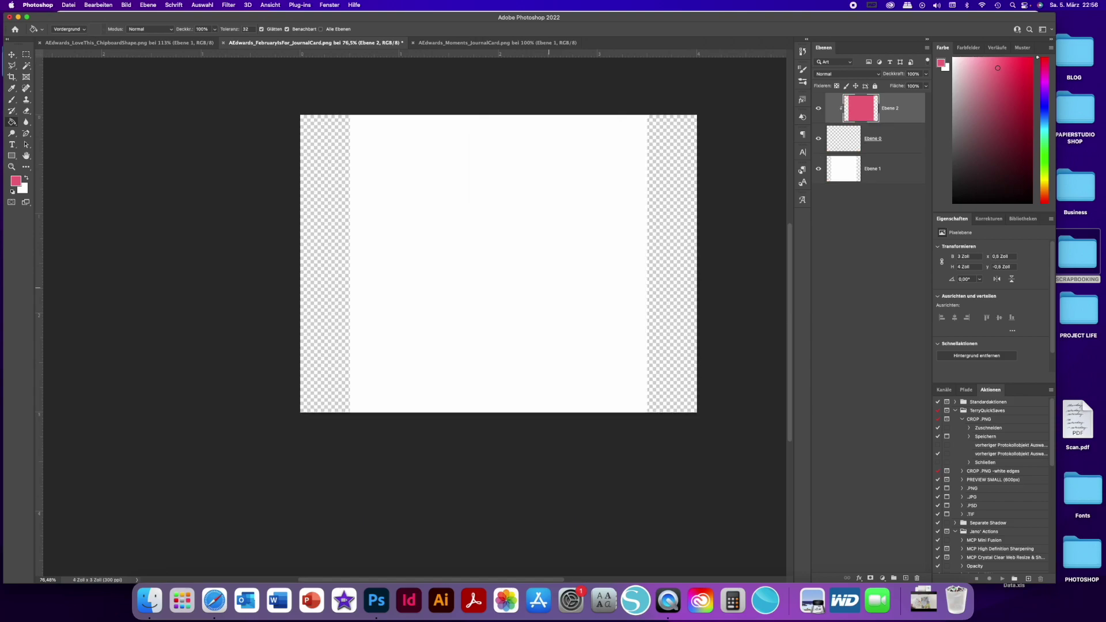
click(12, 56)
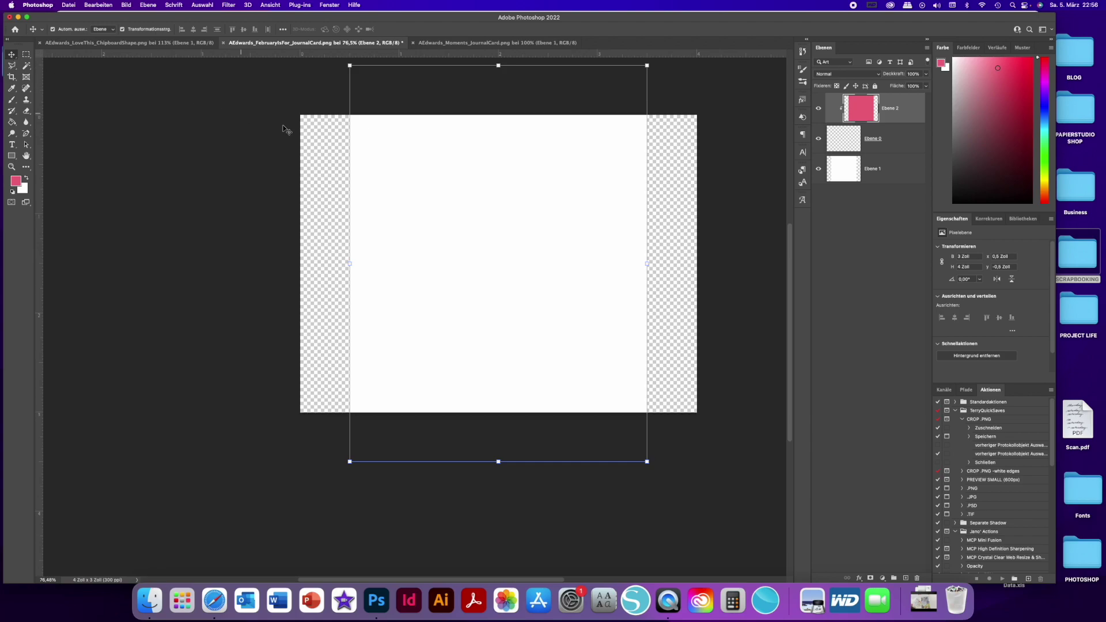
Fill both transparent side strips of Ebene 1 with sampled white, then select Ebene 0 and Ebene 2
click(892, 144)
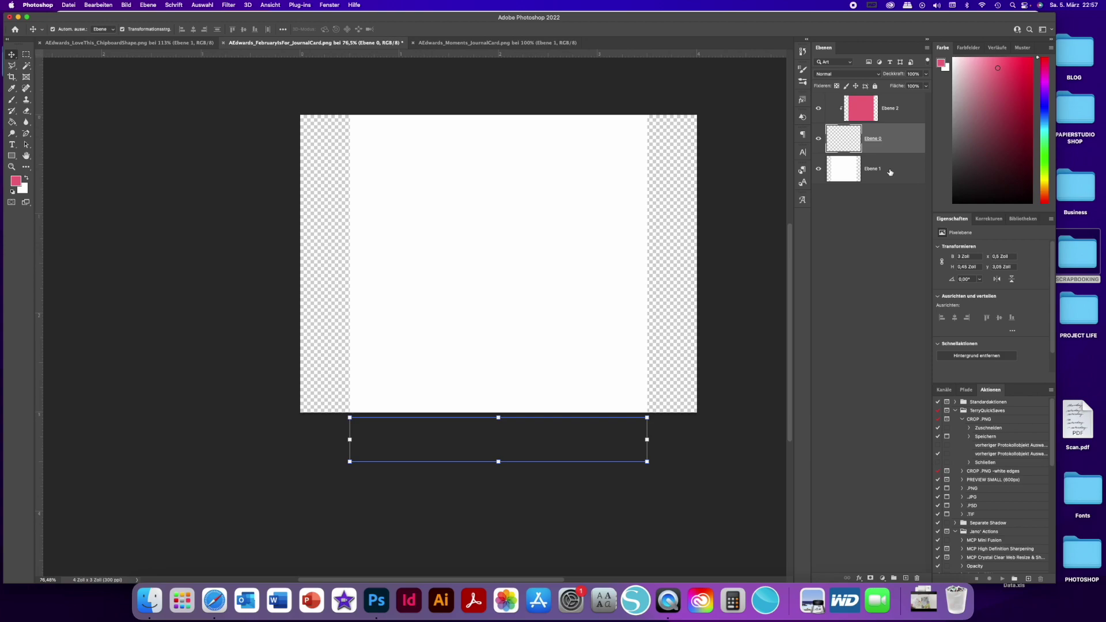
click(890, 172)
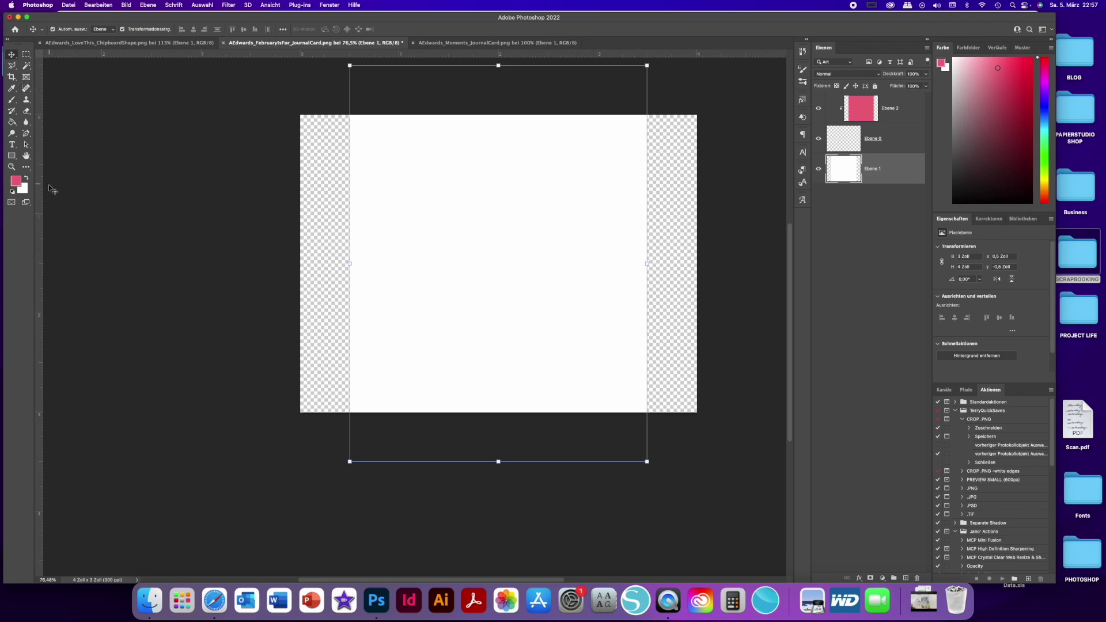
click(11, 88)
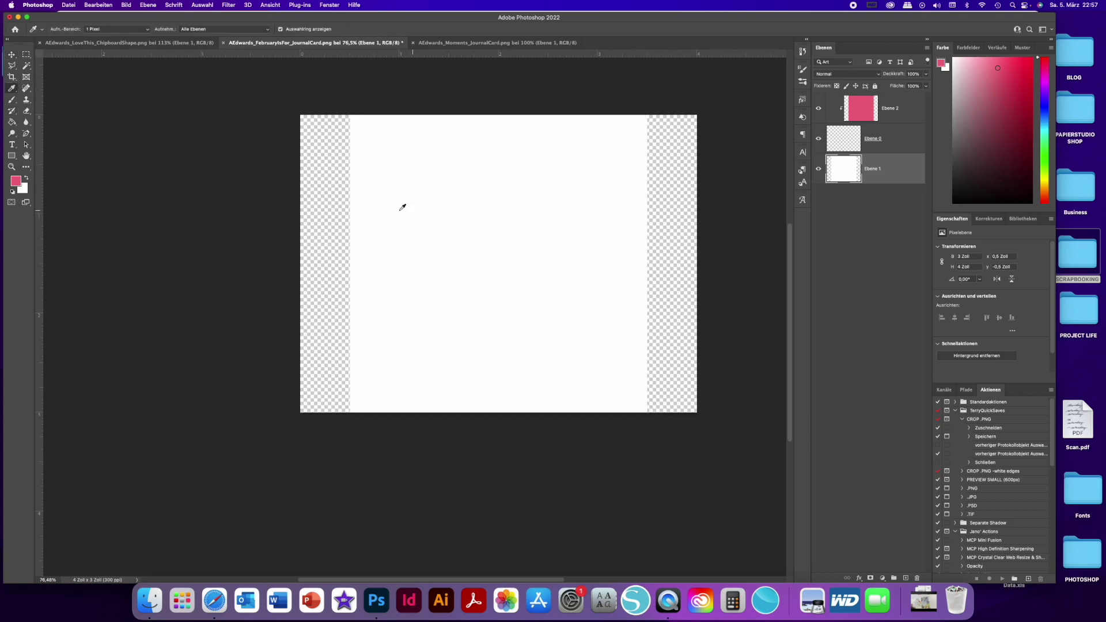
click(380, 206)
click(12, 122)
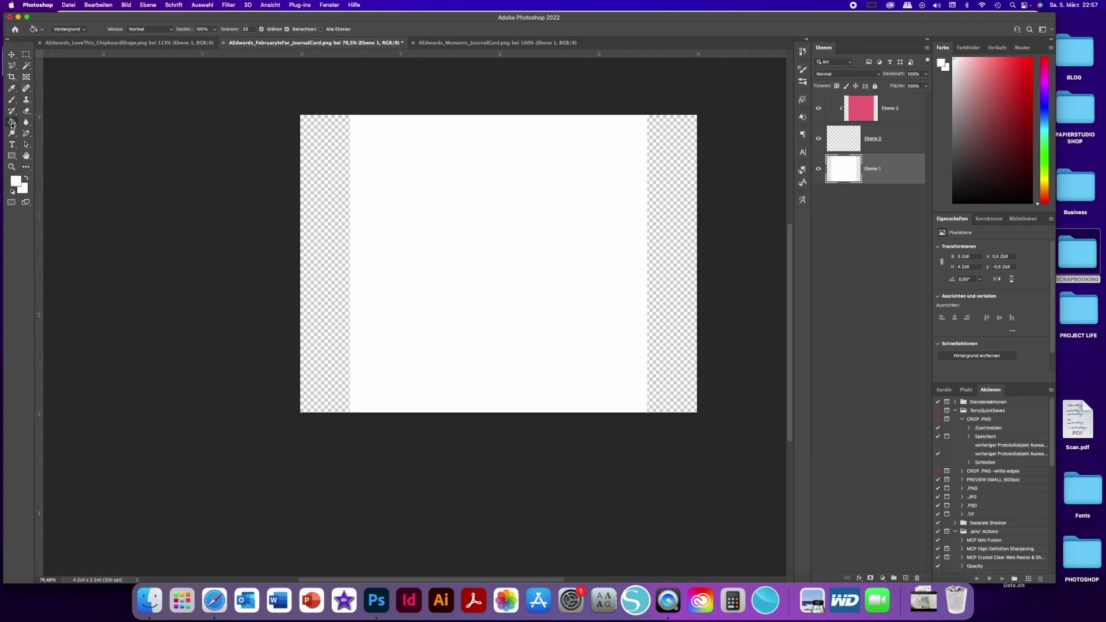
click(311, 203)
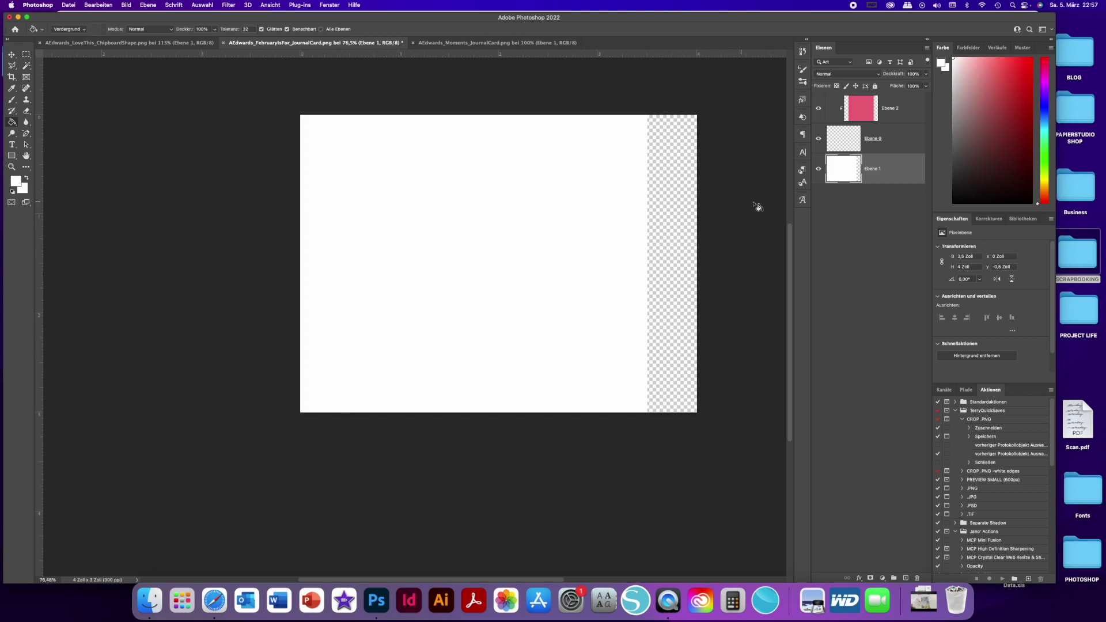
click(686, 211)
click(11, 54)
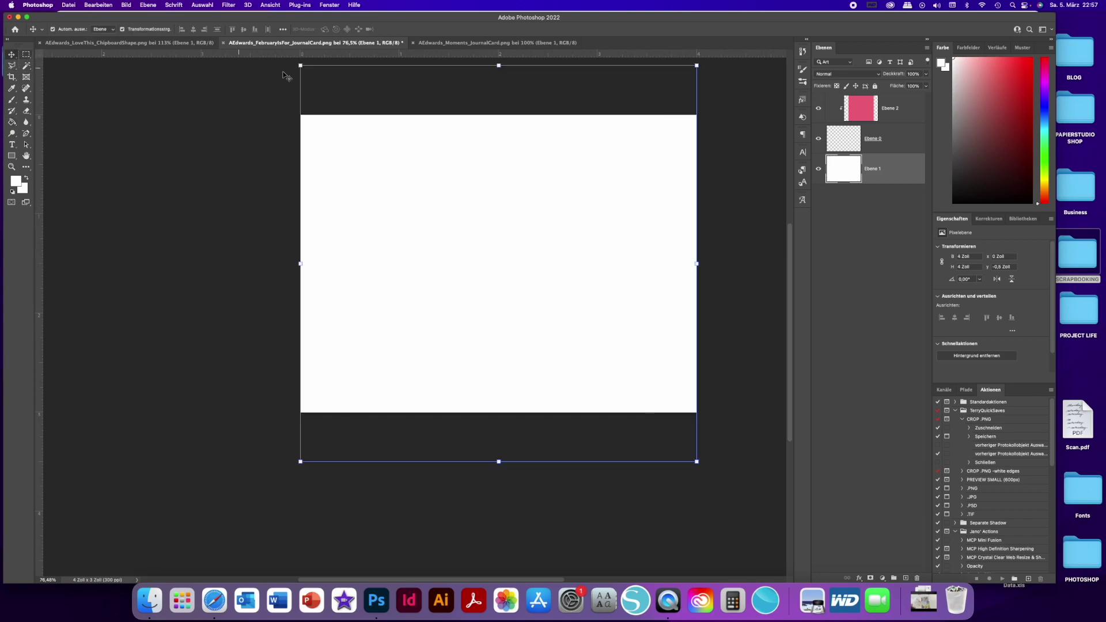
click(907, 139)
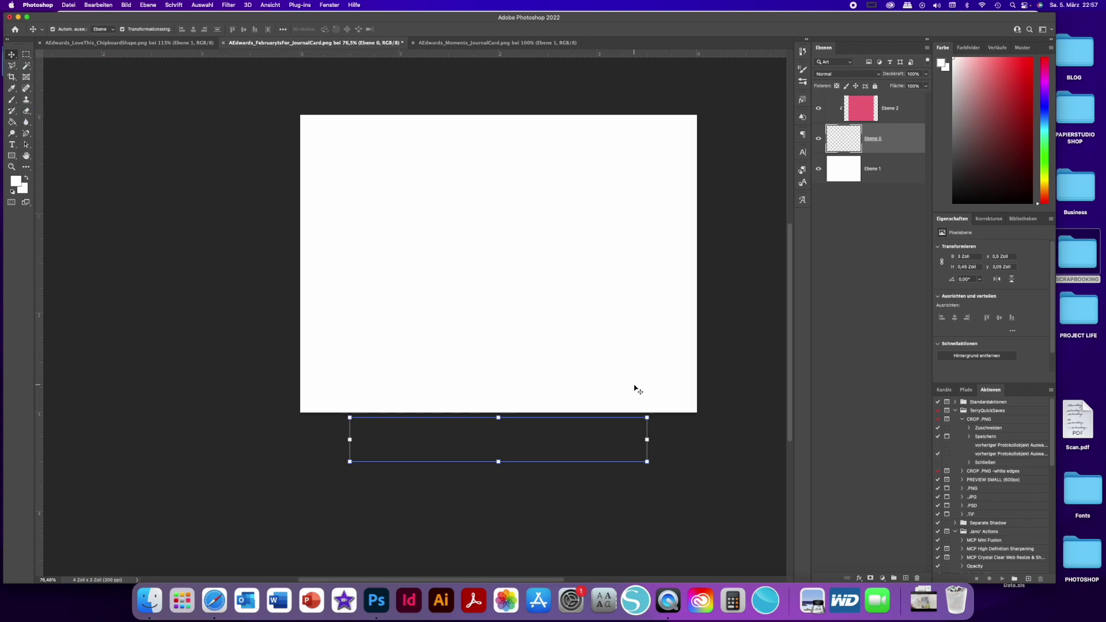
shift+click(910, 116)
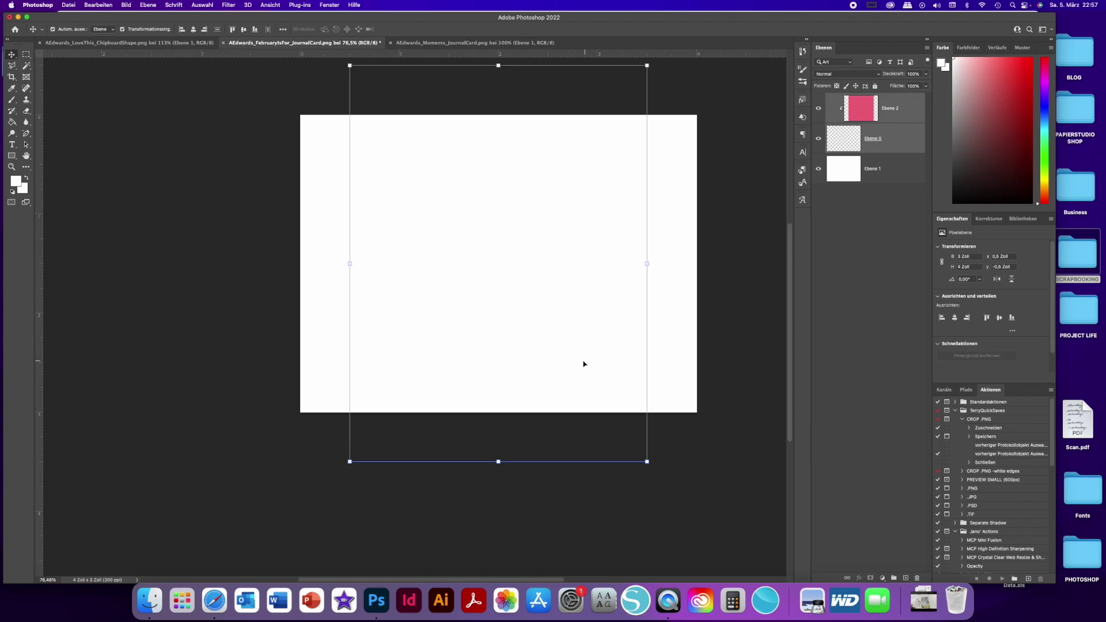
Free-transform the stripe band so it sits flush in the card's bottom-left corner
click(652, 448)
drag(608, 452, 556, 395)
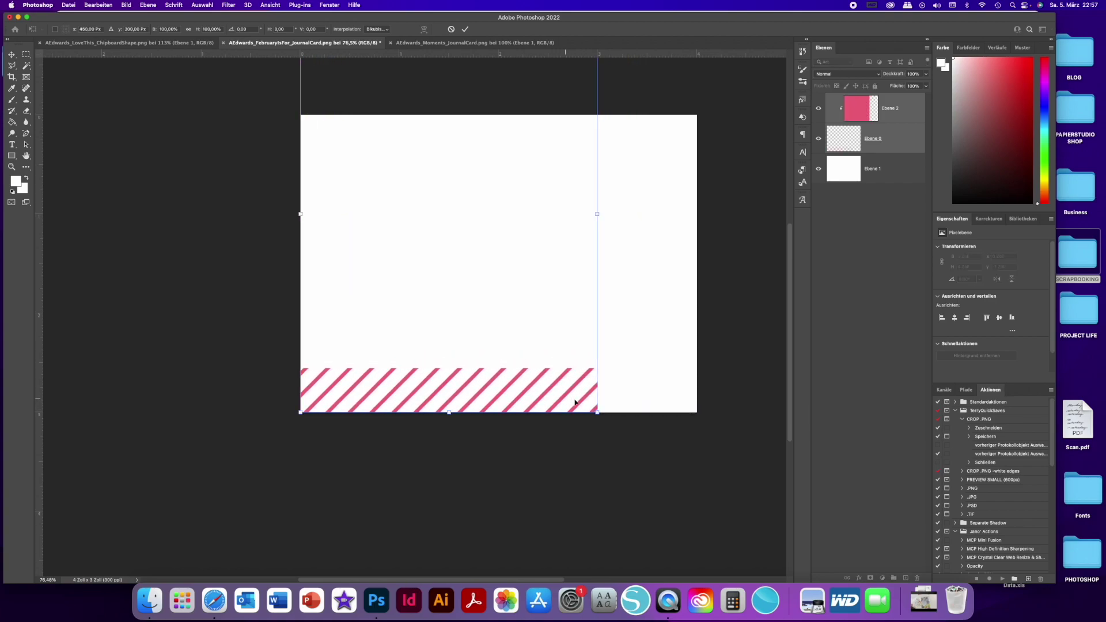
key(Return)
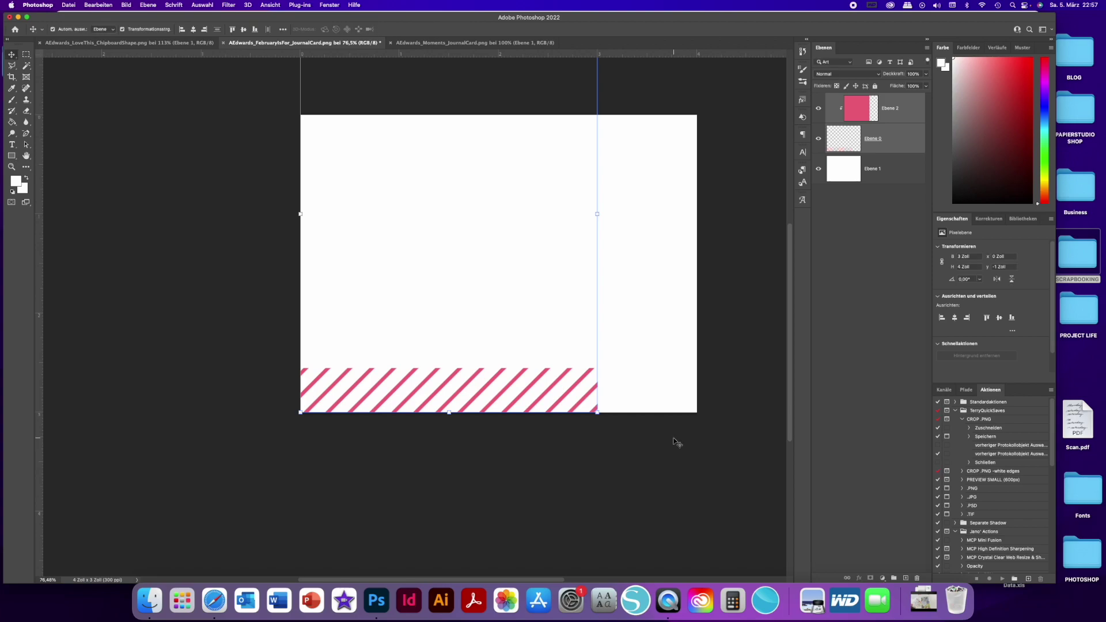
Hide the bright pink fill layer Ebene 2 so the stripes show pale pink
click(892, 143)
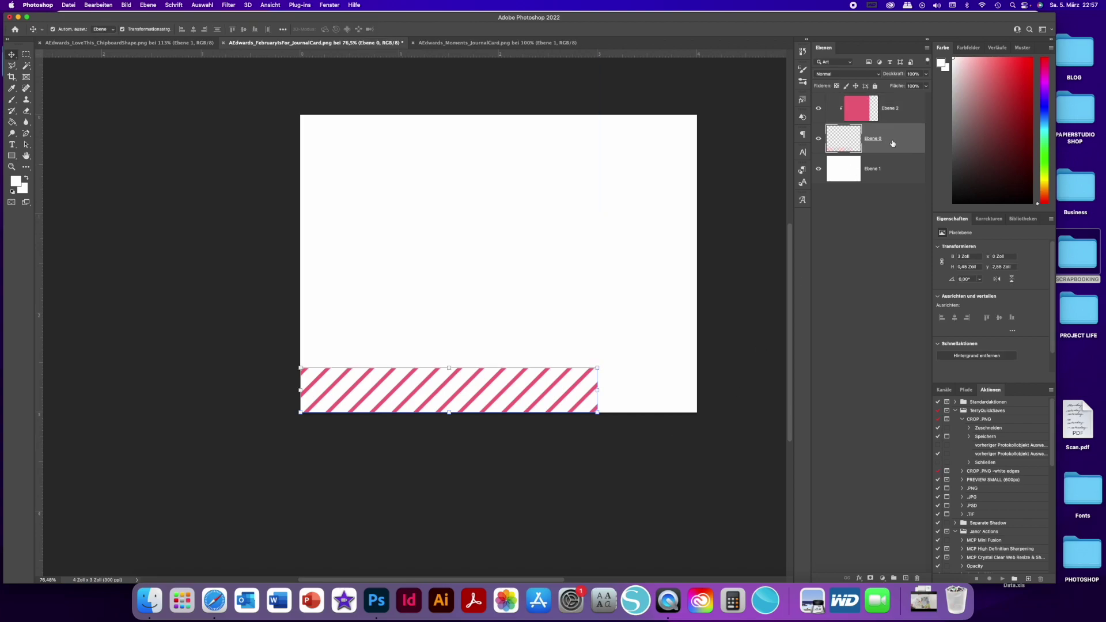
click(819, 108)
click(818, 109)
click(818, 109)
click(818, 108)
click(818, 108)
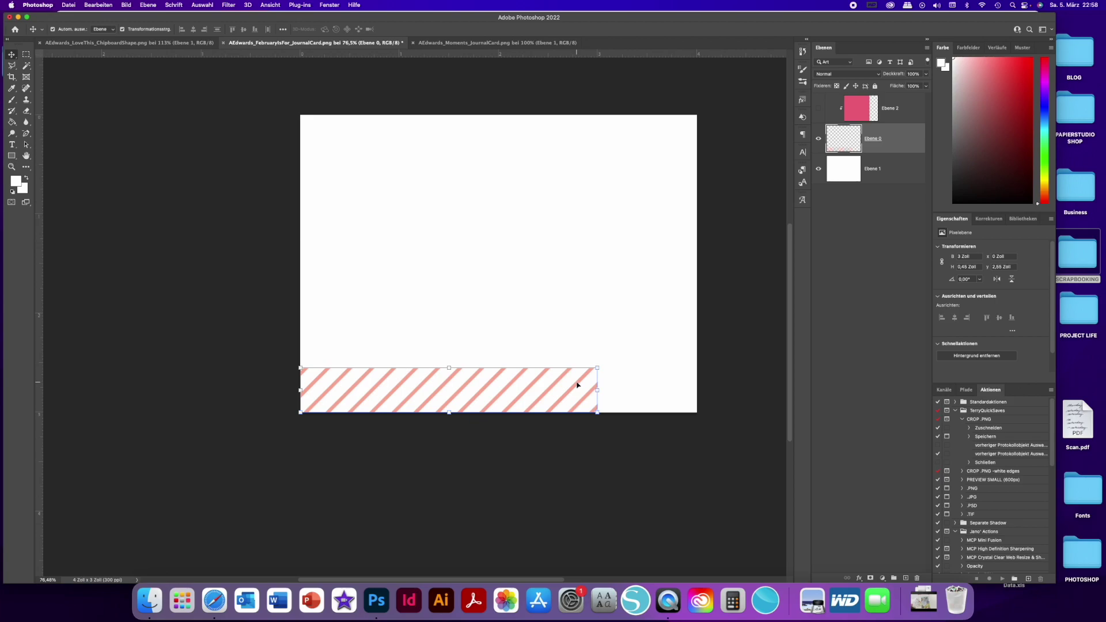
key(super+h)
key(super+h)
right_click(890, 139)
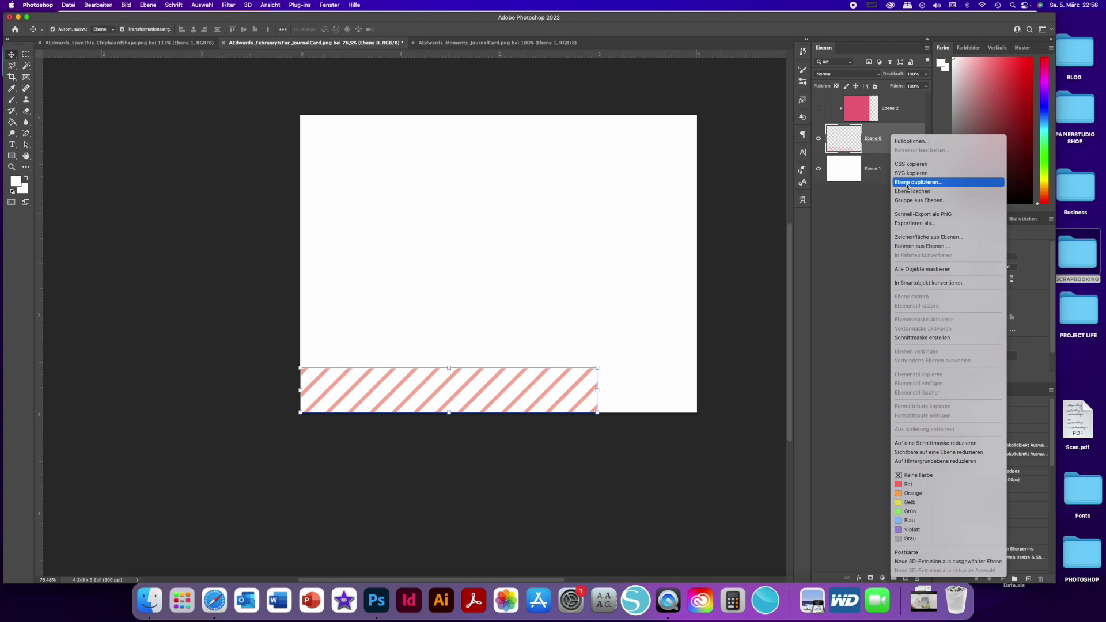
Alt-drag a copy of the stripe band, Ebene 0 Kopie, to the card's right edge
click(597, 435)
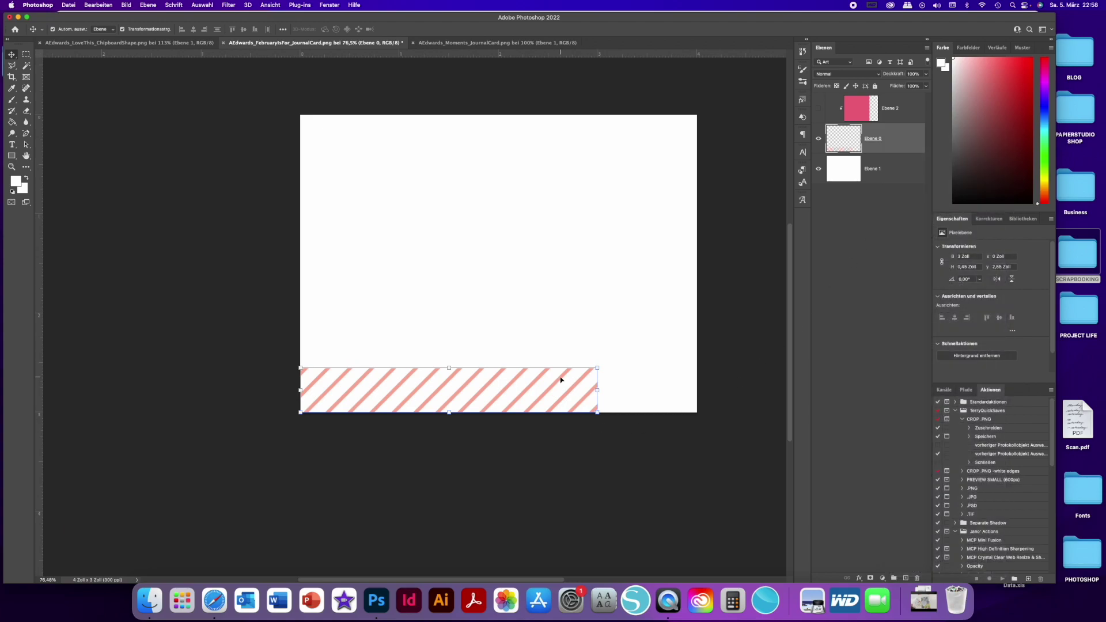
drag(560, 379, 633, 373)
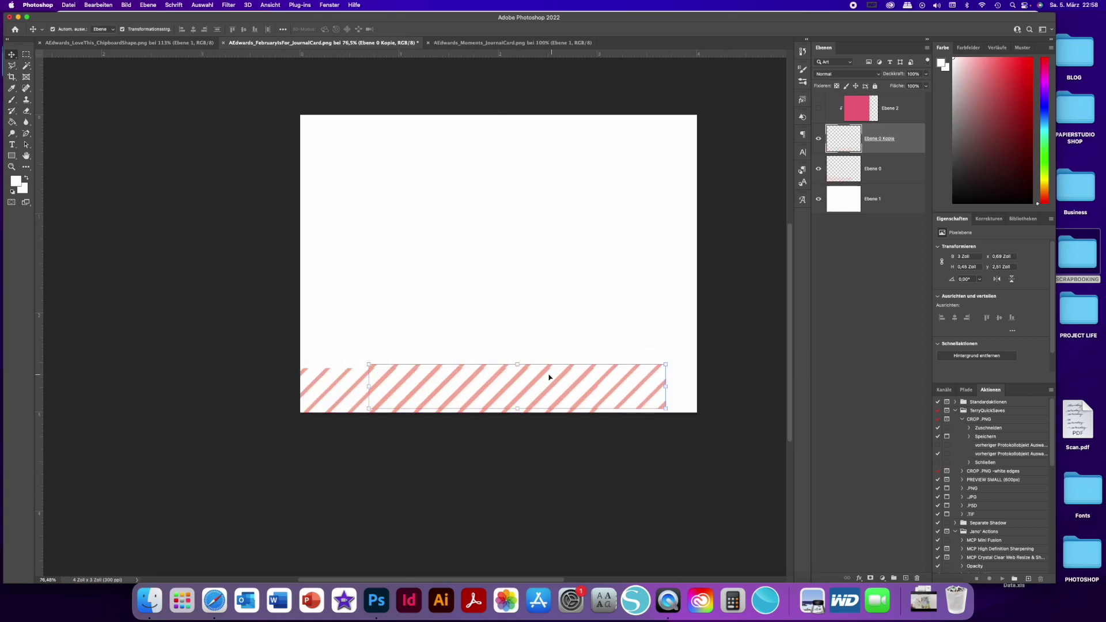
drag(544, 375, 714, 378)
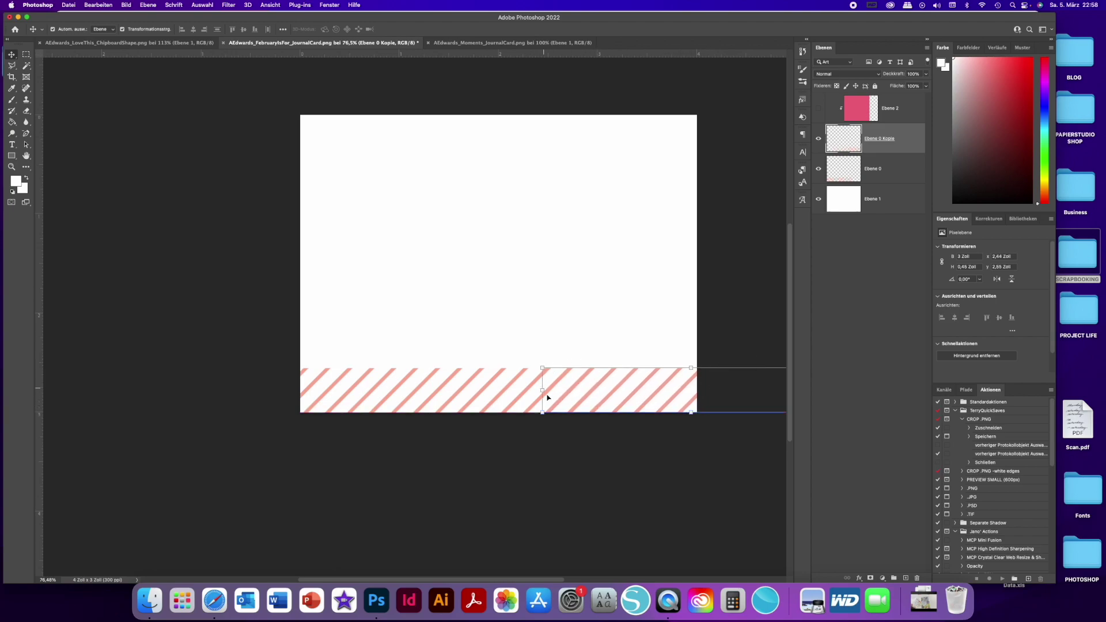
scroll(593, 403, up, 10)
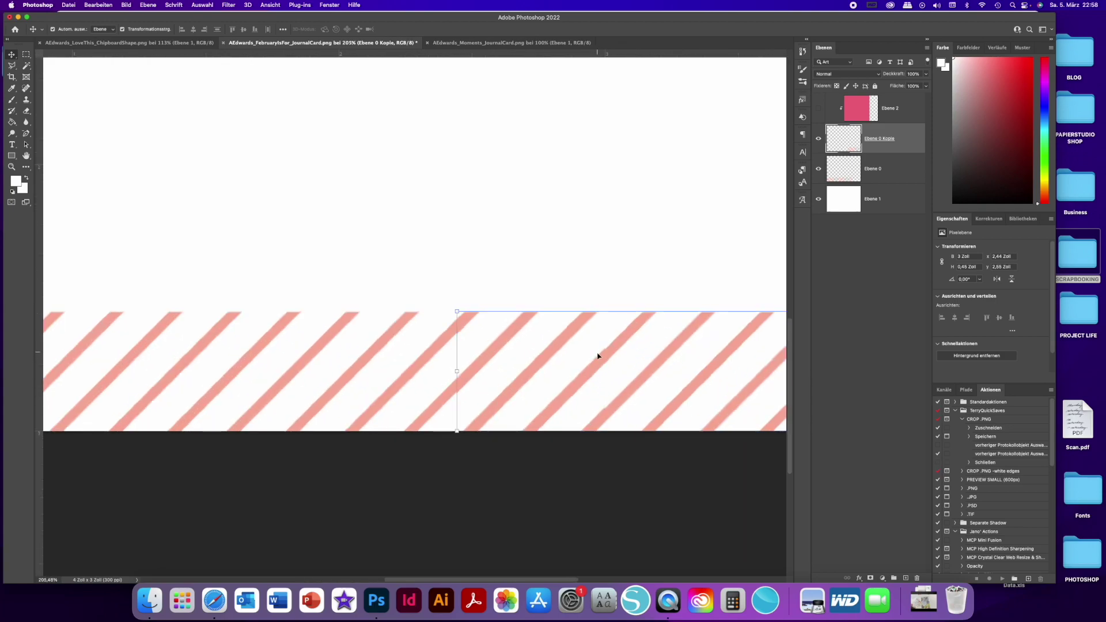
scroll(604, 360, up, 2)
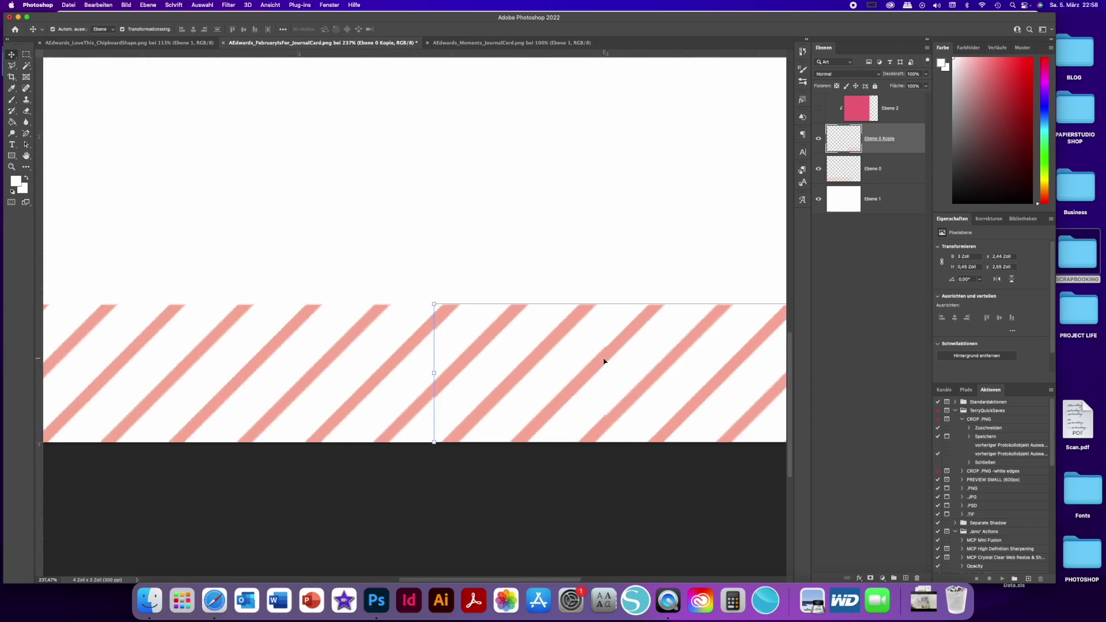
Nudge Ebene 0 Kopie two pixels left, then one right, until the stripes join seamlessly
key(Left)
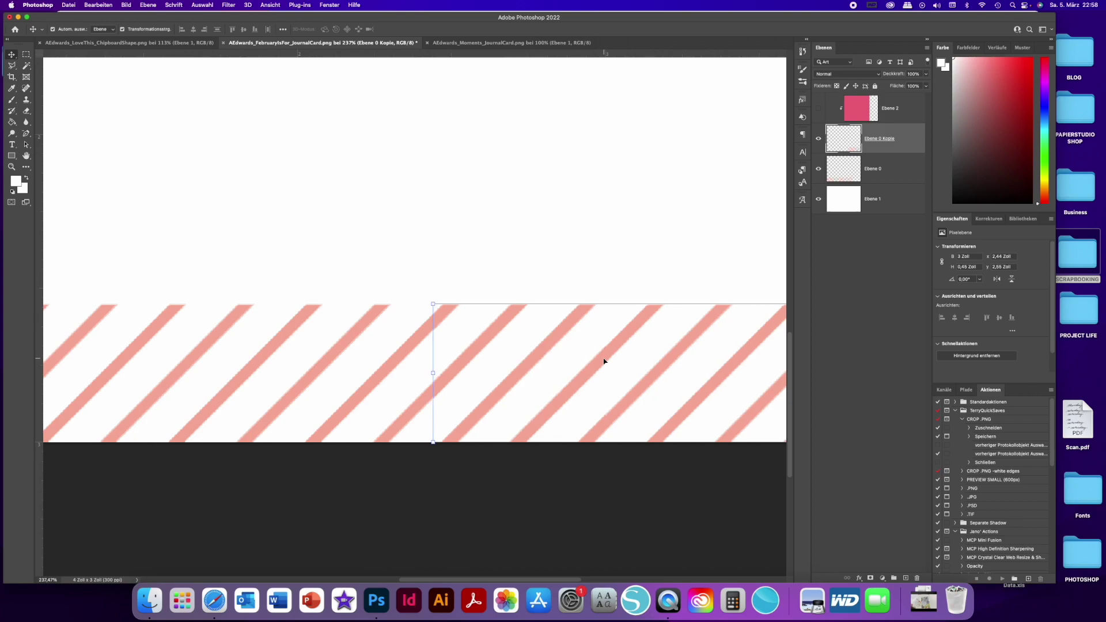
key(Left)
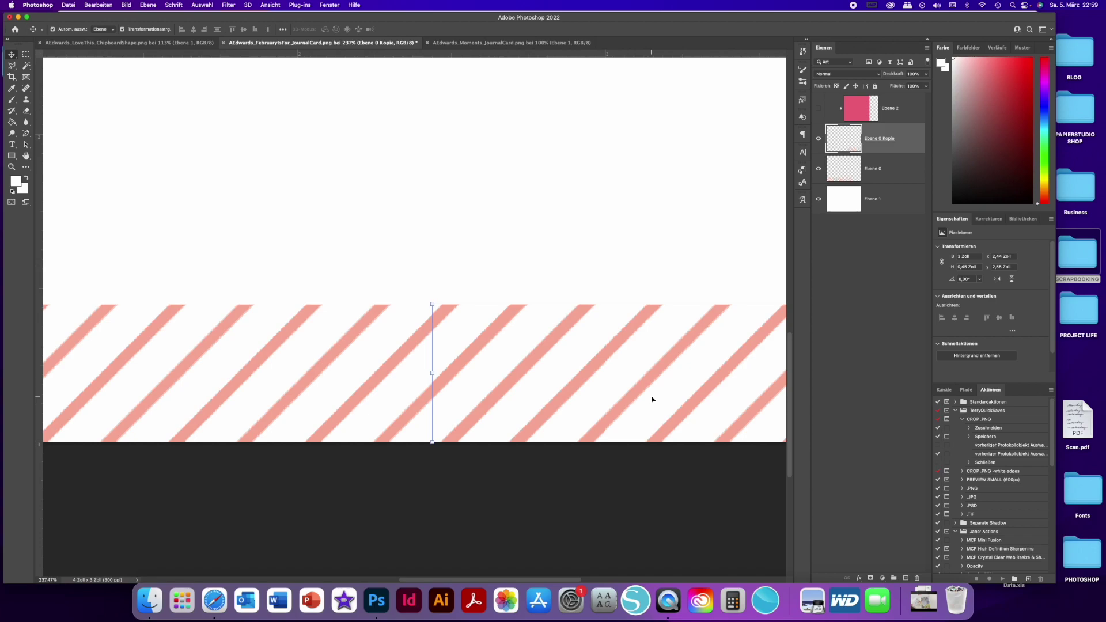
click(639, 471)
scroll(639, 471, down, 5)
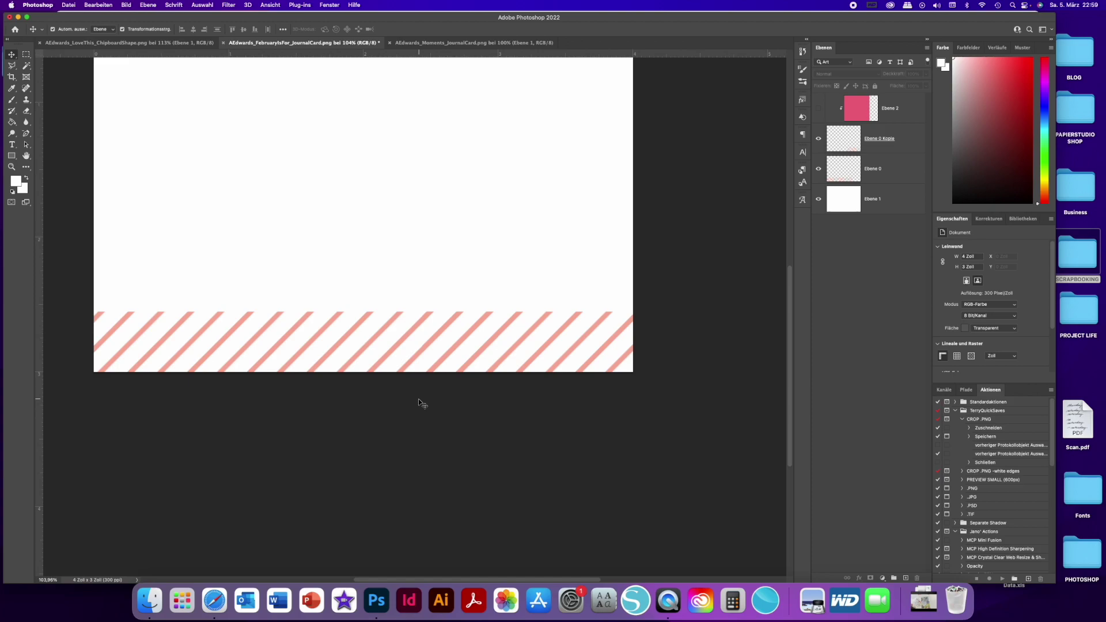
scroll(420, 388, up, 5)
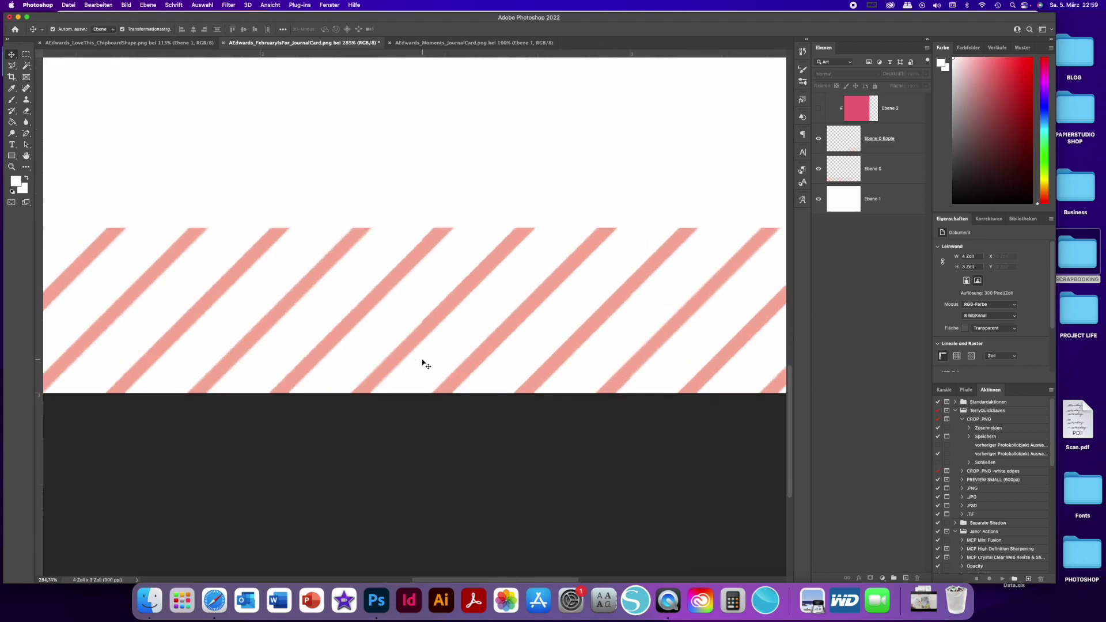
click(598, 315)
key(Right)
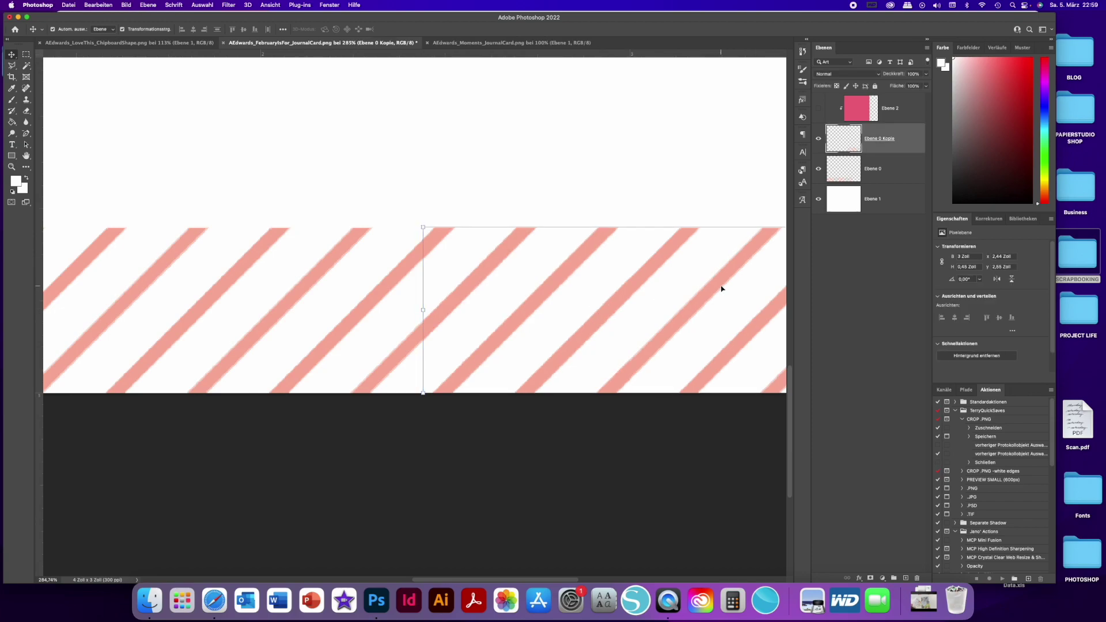
click(640, 475)
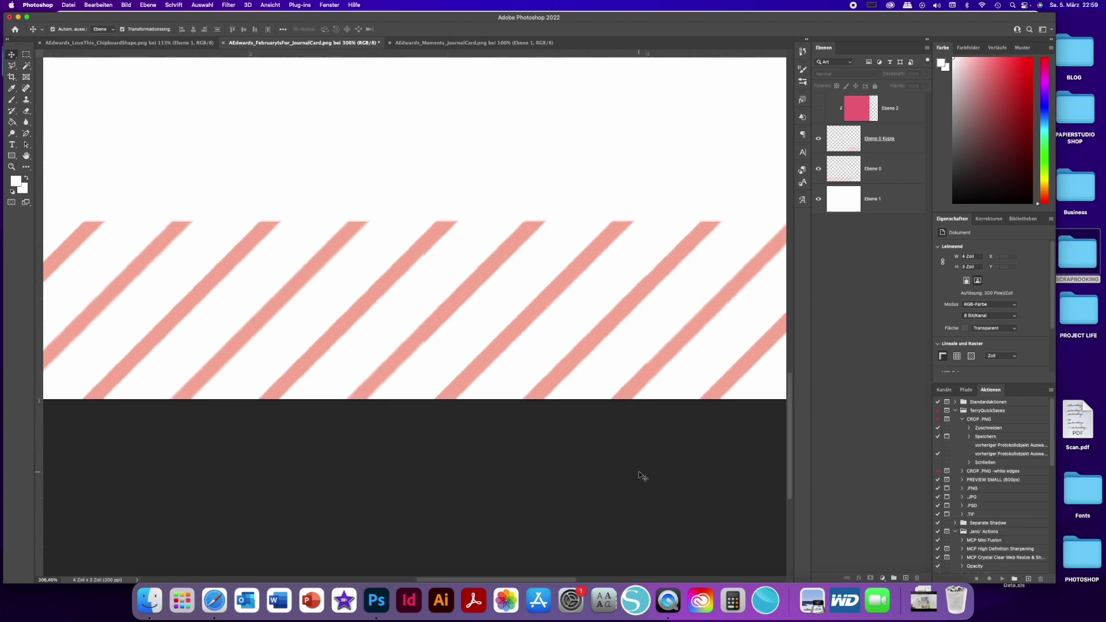
scroll(640, 475, down, 3)
scroll(640, 476, down, 3)
scroll(437, 372, up, 5)
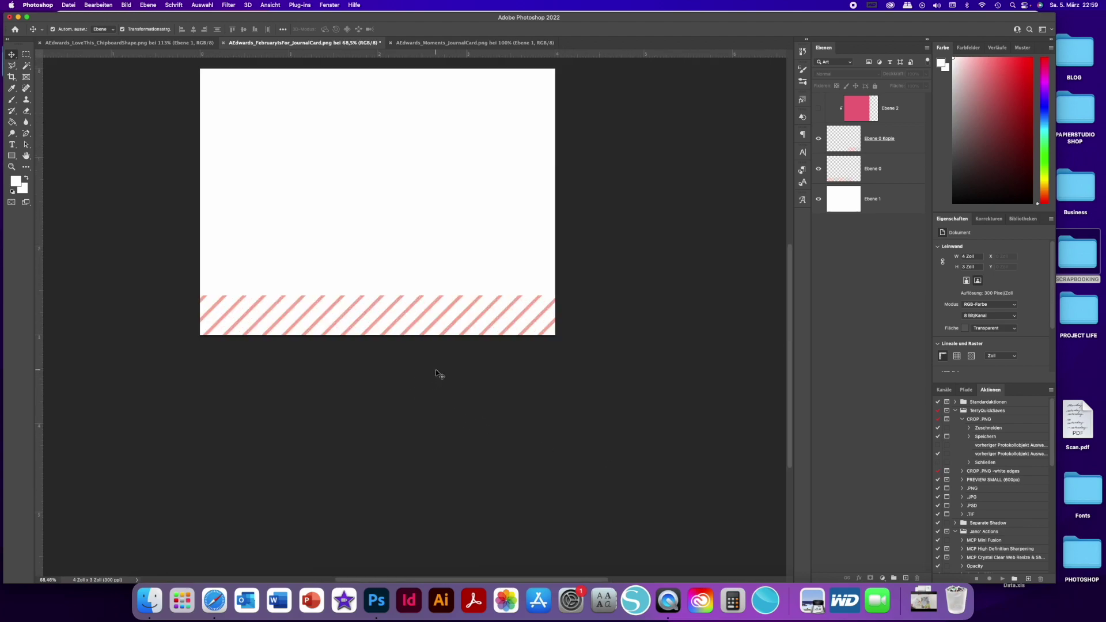
scroll(438, 373, up, 1)
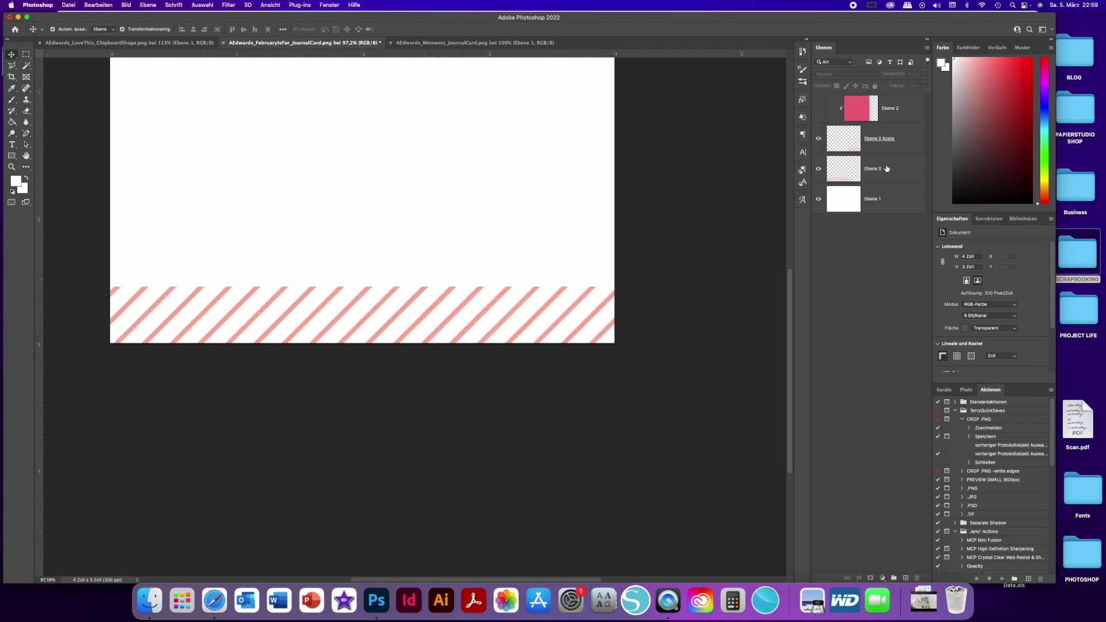
Select the stripe layers and remove the pink fill layer Ebene 2
click(902, 149)
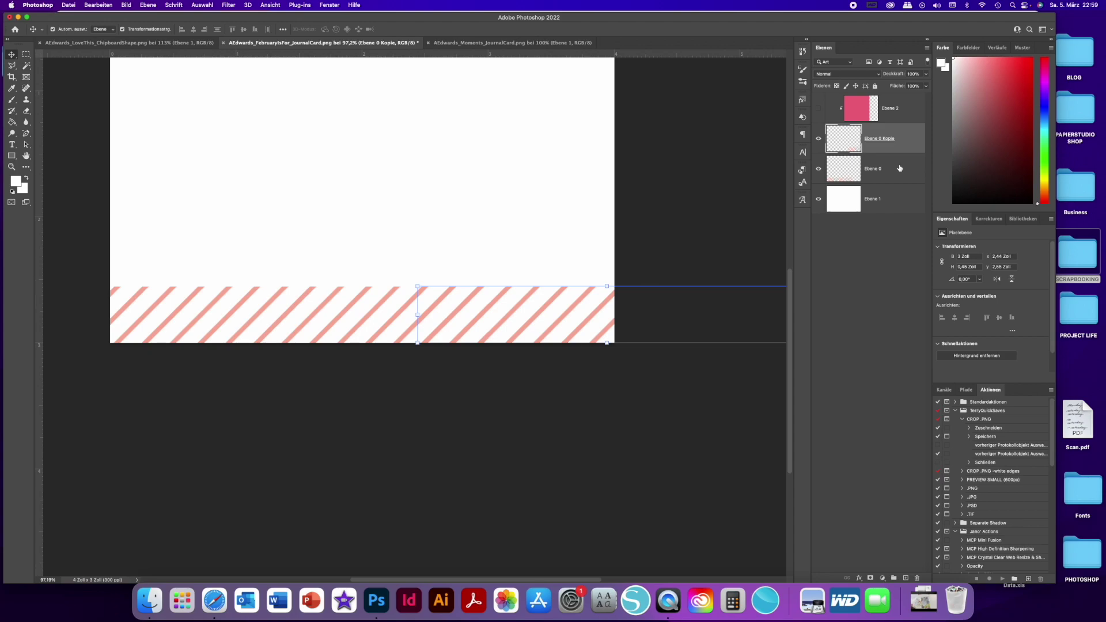
shift+click(899, 168)
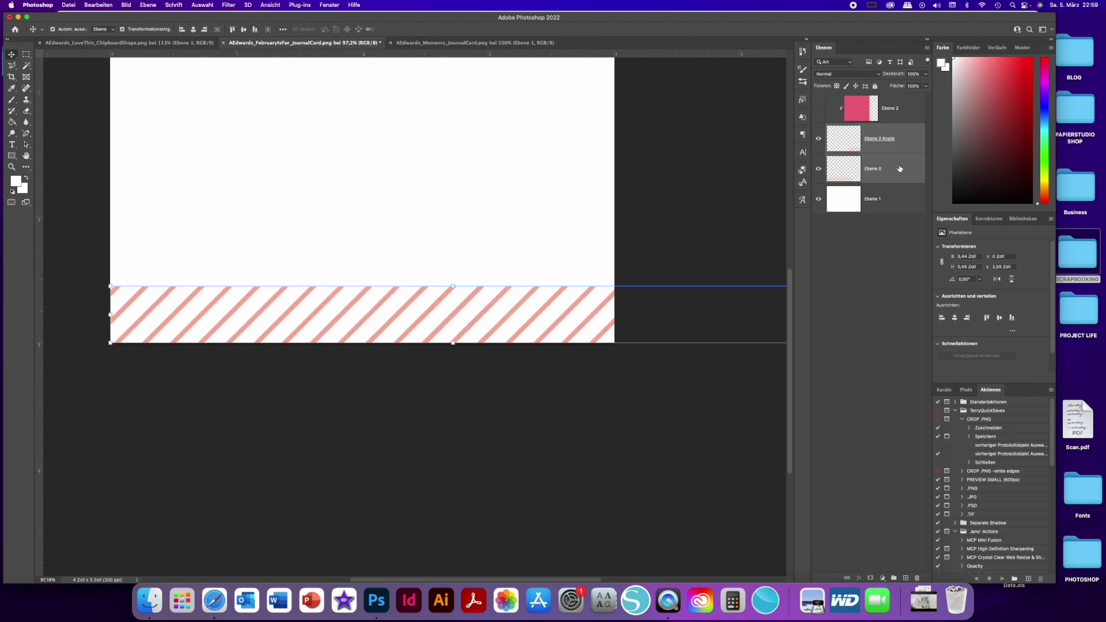
right_click(899, 168)
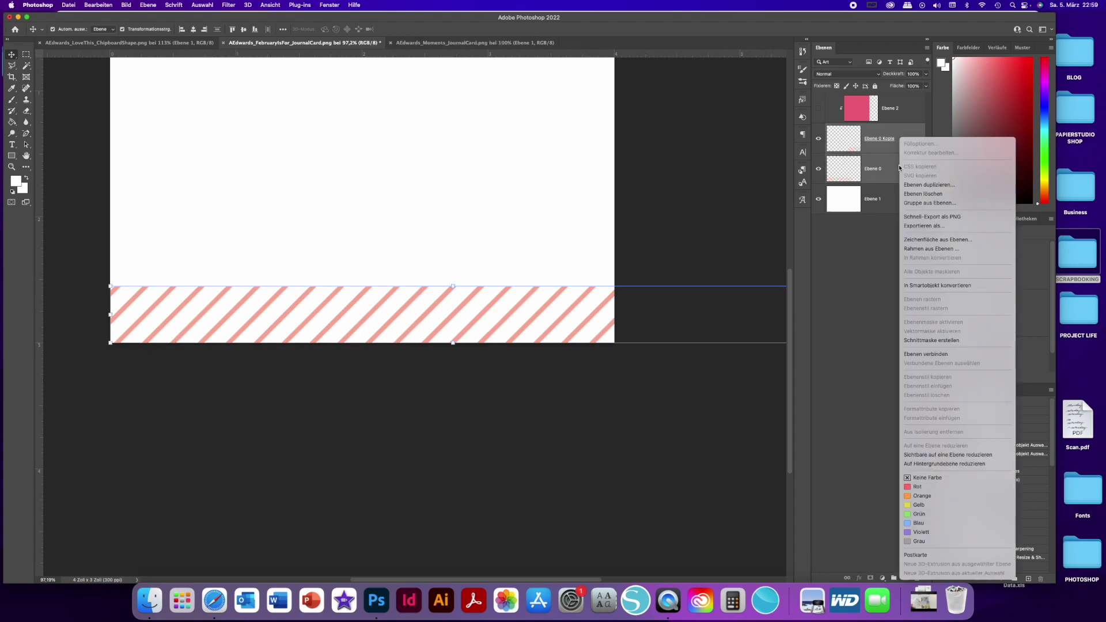
key(Escape)
key(super+z)
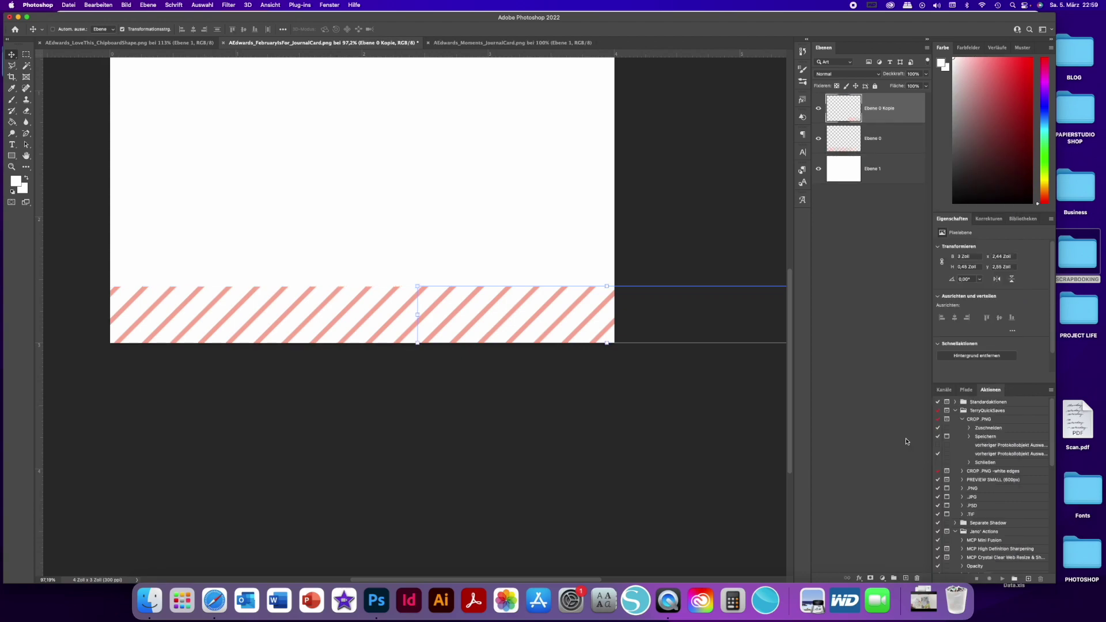
key(super+shift+z)
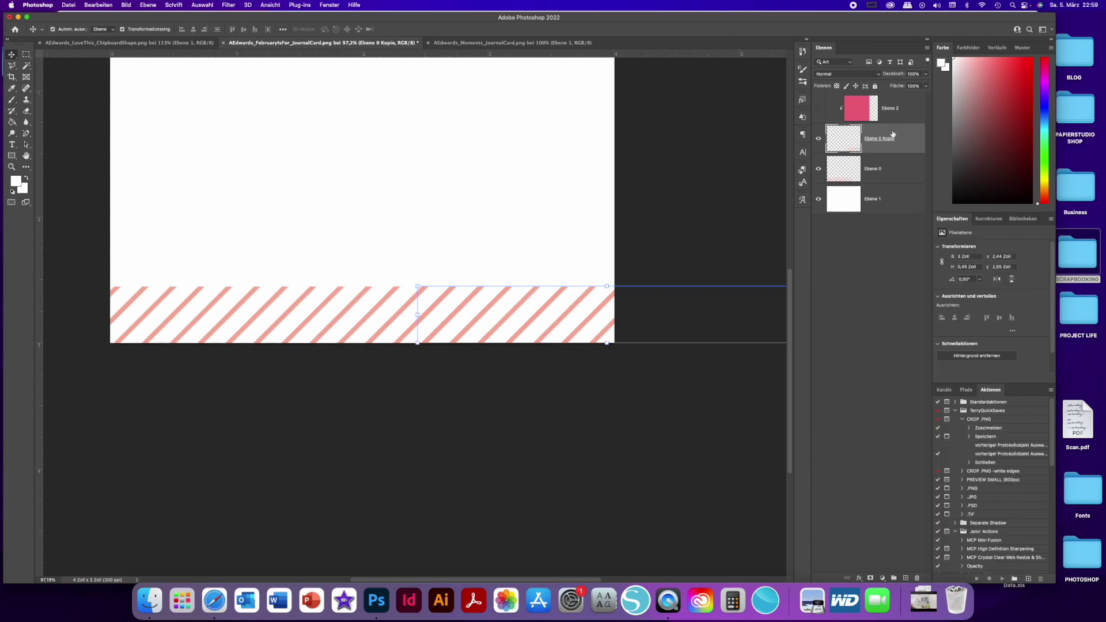
click(903, 109)
key(super+z)
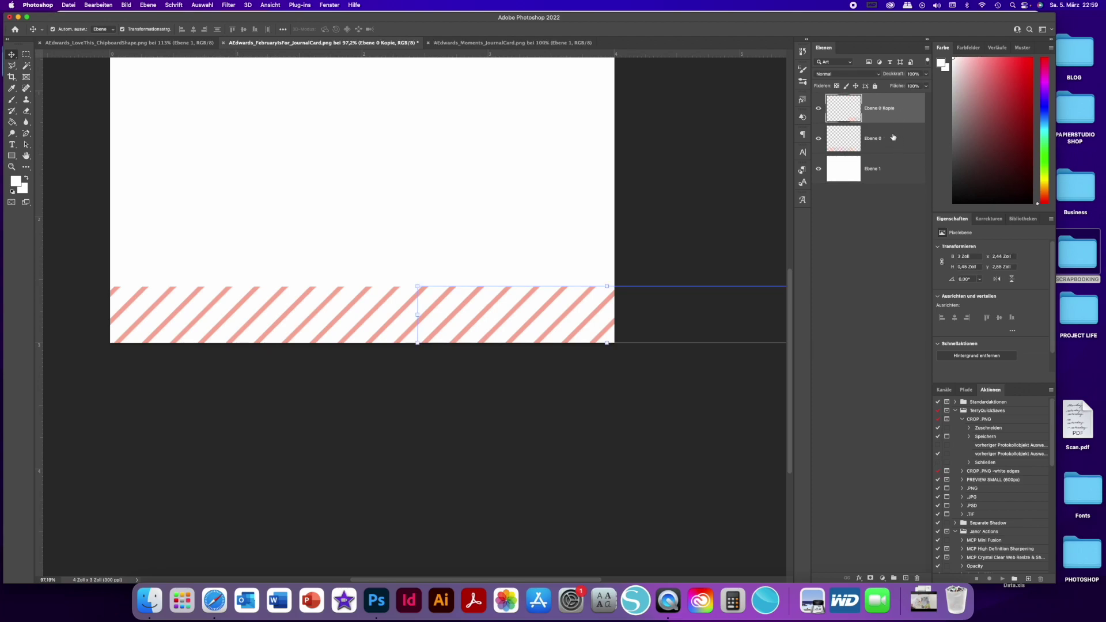
Merge Ebene 0 and Ebene 0 Kopie into a single stripe layer
shift+click(895, 139)
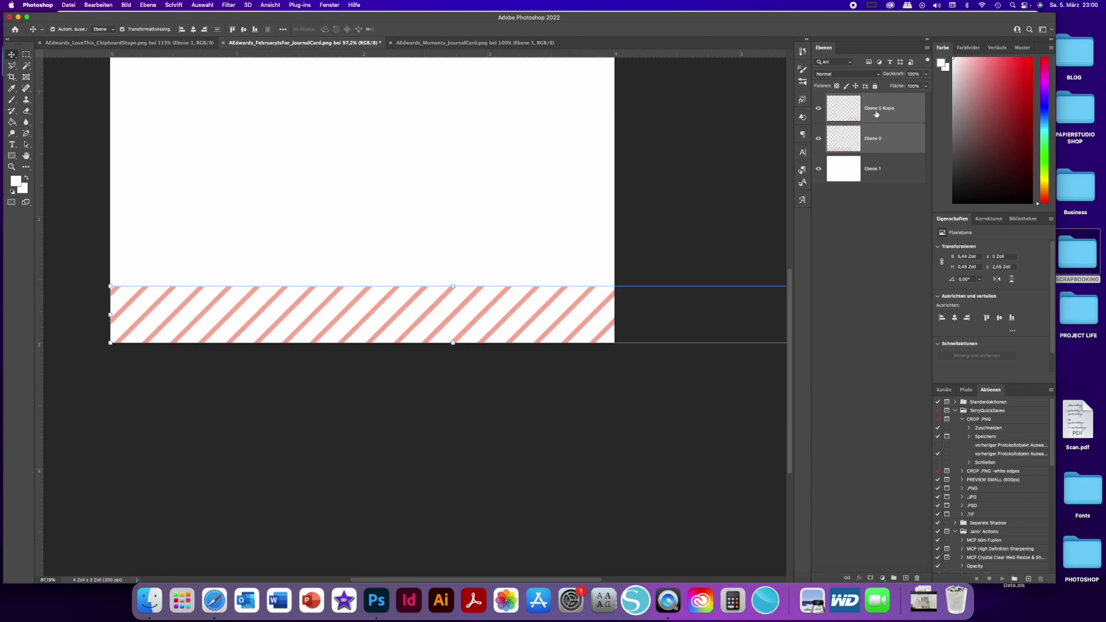
right_click(899, 137)
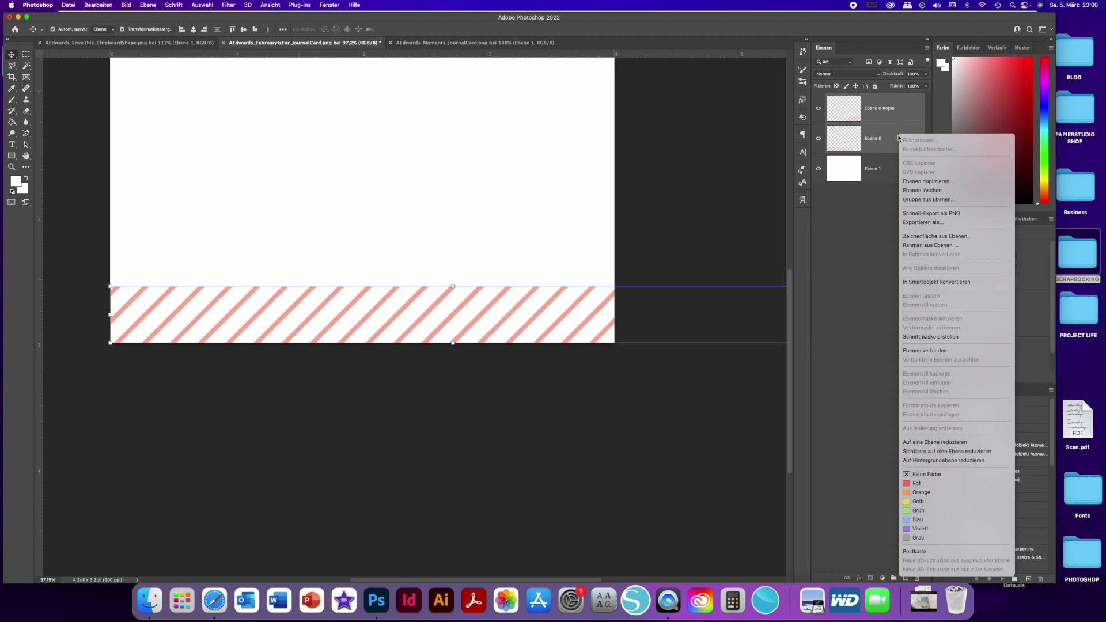
click(922, 443)
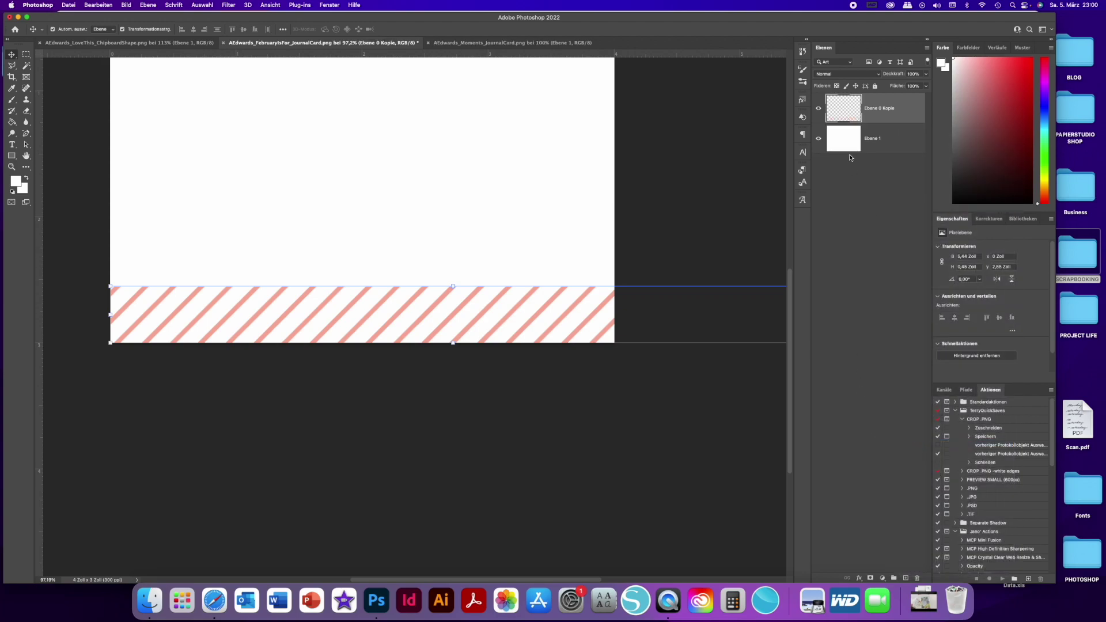
Toggle the merged stripe layer off and on twice, leaving it visible
click(818, 108)
click(818, 108)
click(818, 108)
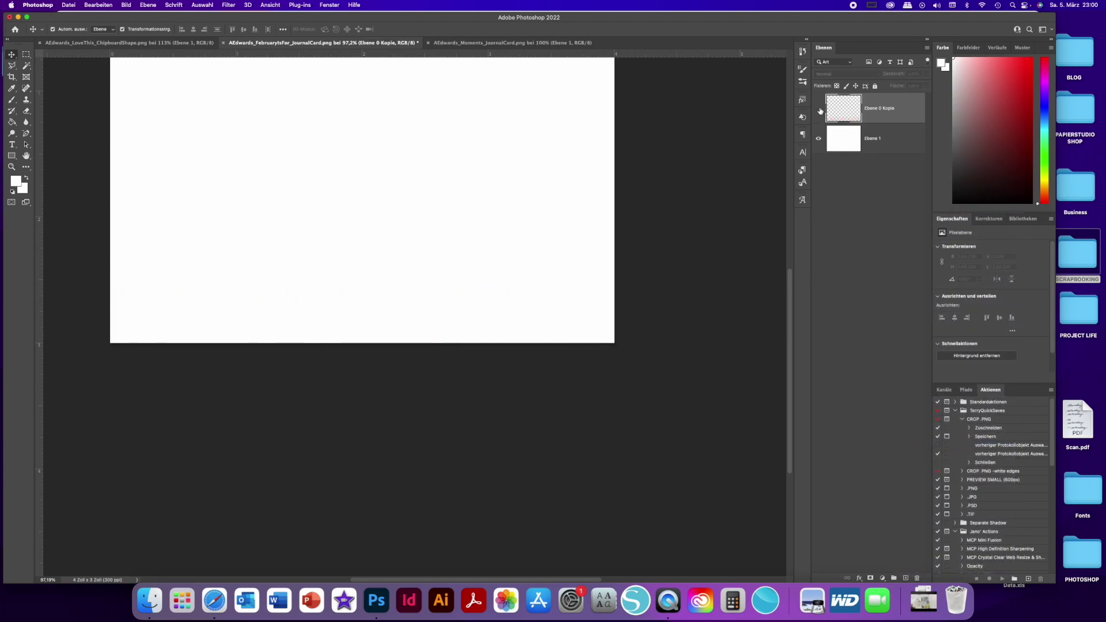
click(818, 108)
Crop the stripe overhang to the 4 × 3 Zoll card, then deselect and reset colours to black and white
key(c)
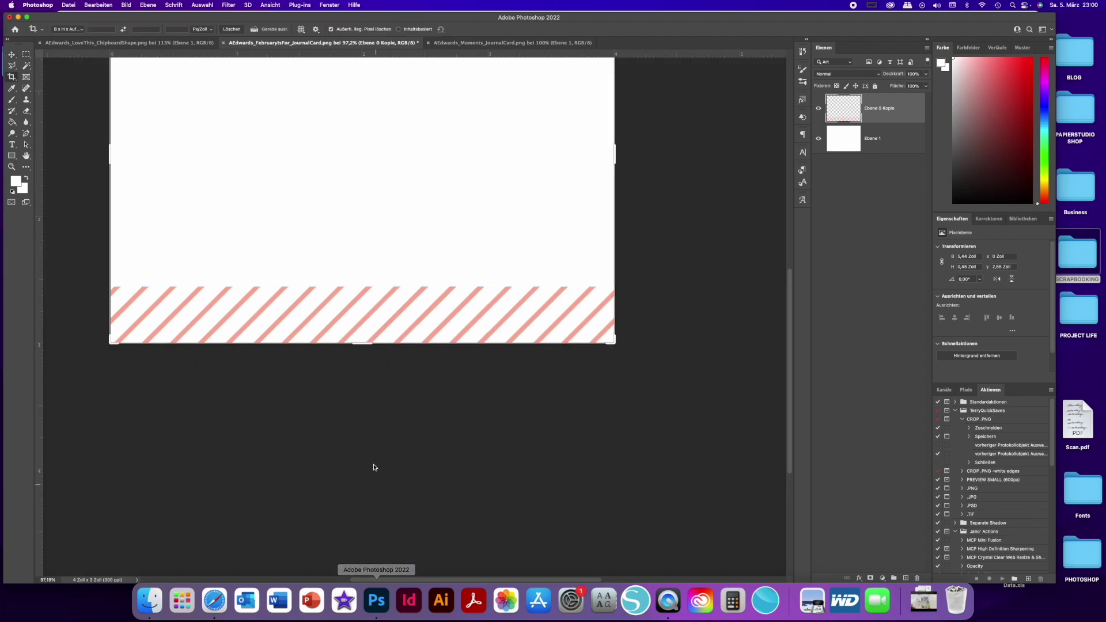
double_click(439, 214)
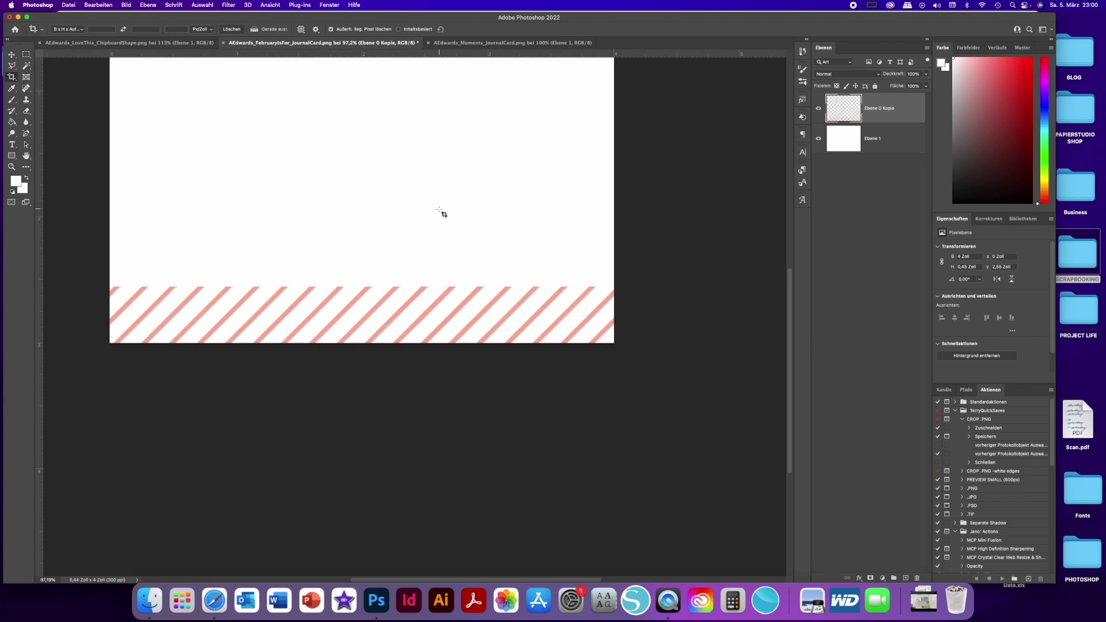
scroll(441, 240, up, 3)
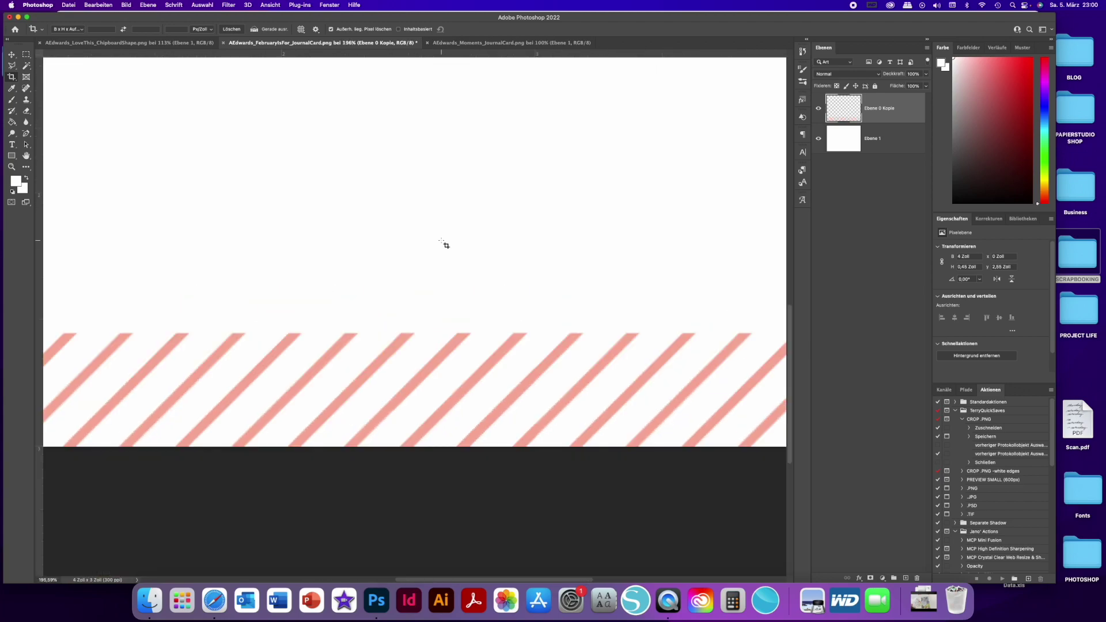
drag(789, 309, 788, 271)
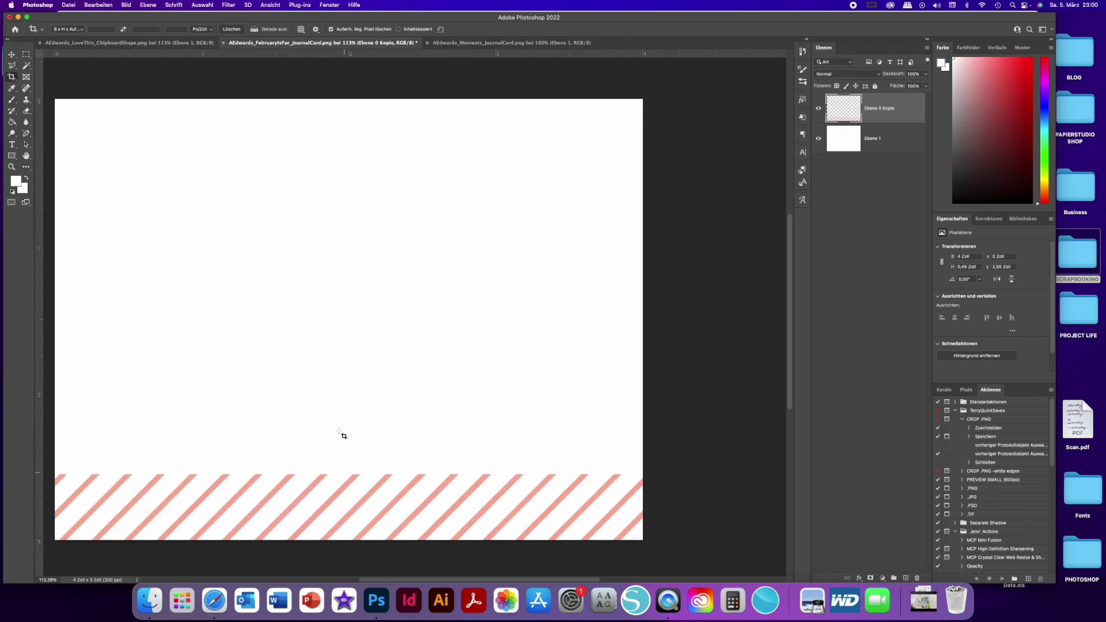
click(11, 54)
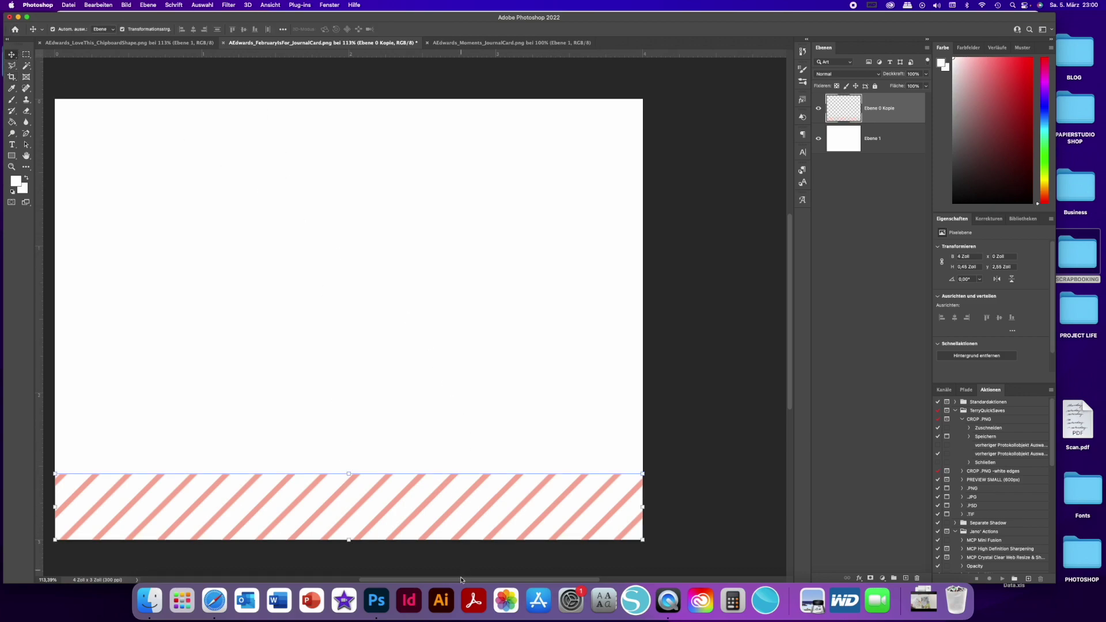
drag(439, 579, 412, 579)
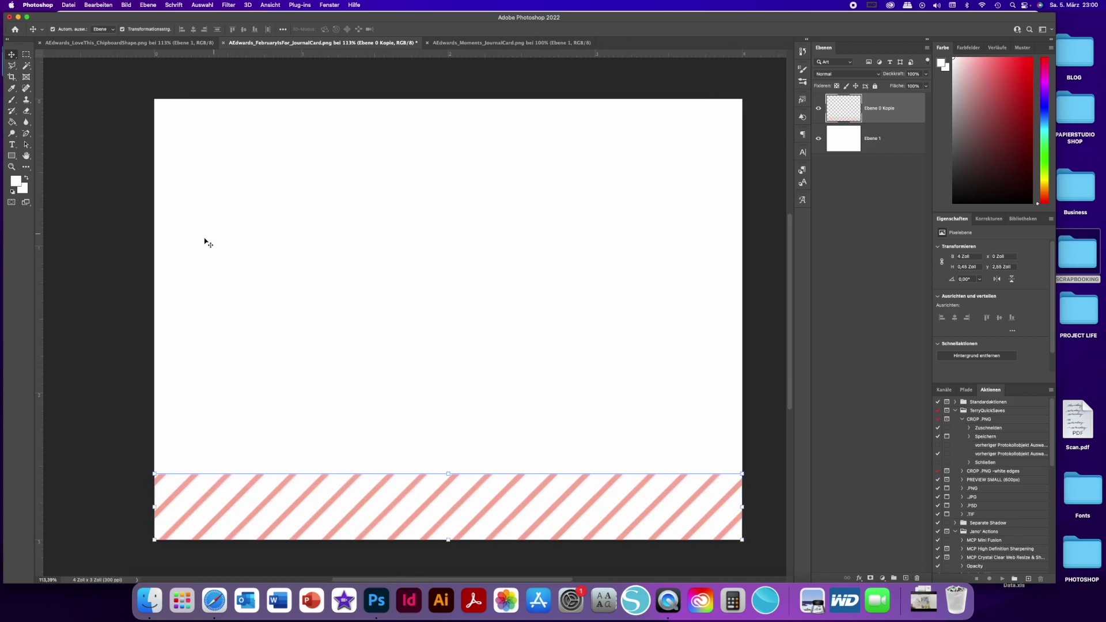
click(104, 219)
click(13, 192)
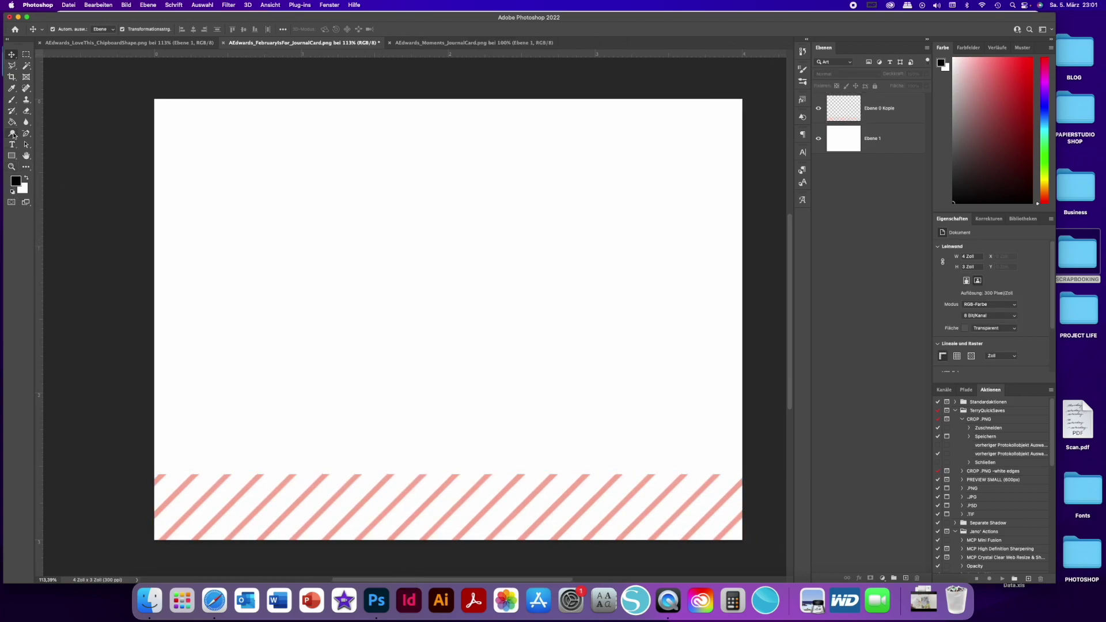
Add a lorem ipsum text box in Typewriter BasiX 10 pt across the card's upper area
click(11, 144)
drag(170, 131, 723, 456)
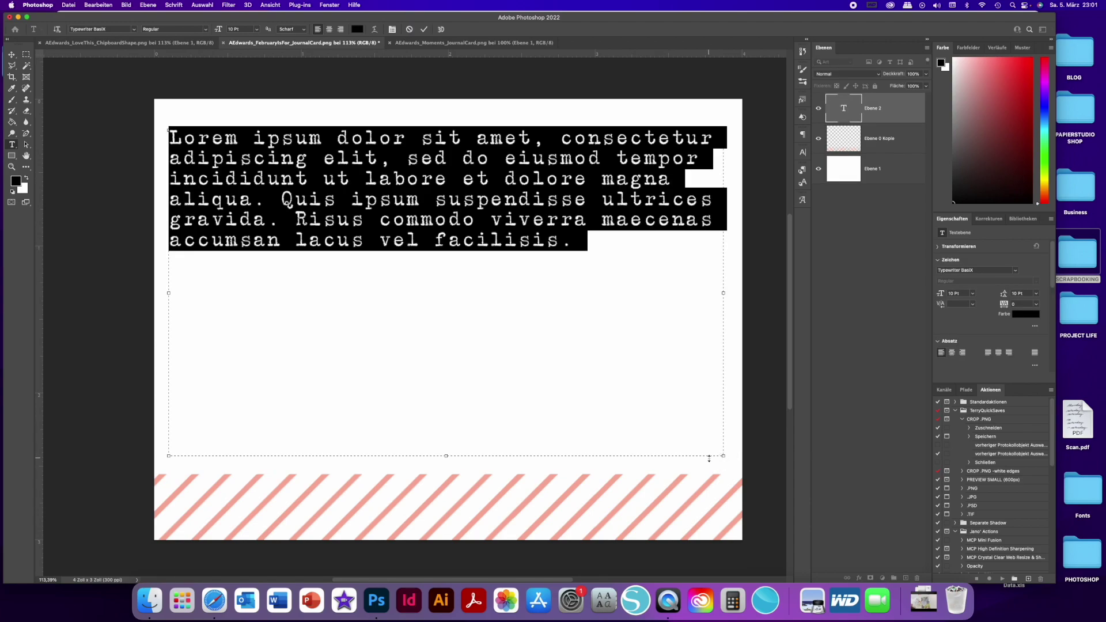
scroll(390, 116, up, 3)
scroll(391, 116, down, 6)
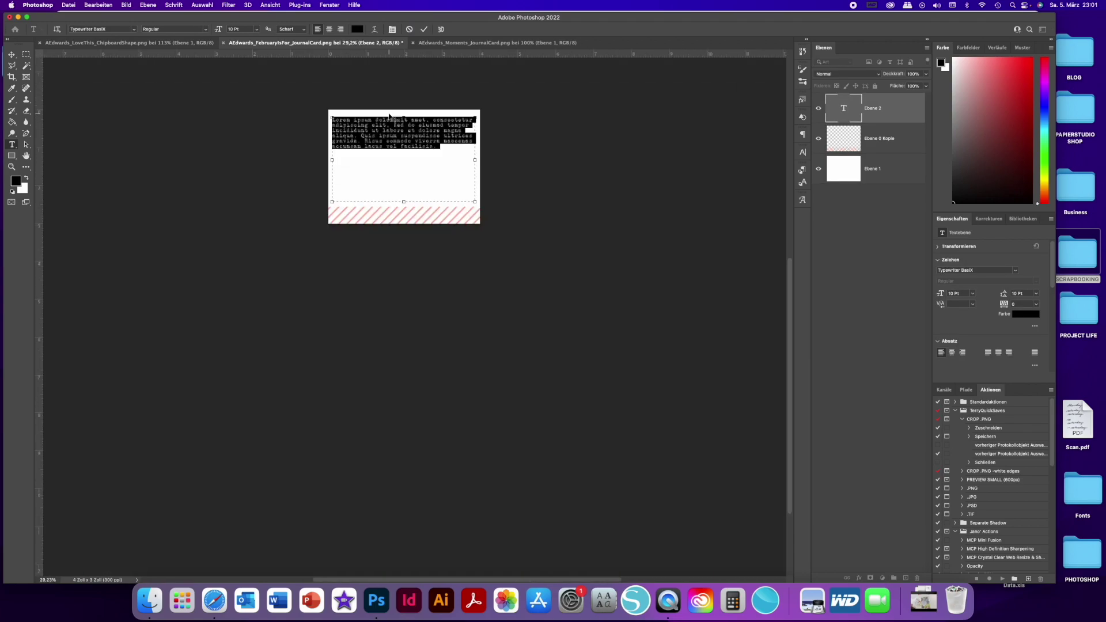
click(423, 29)
scroll(533, 136, up, 1)
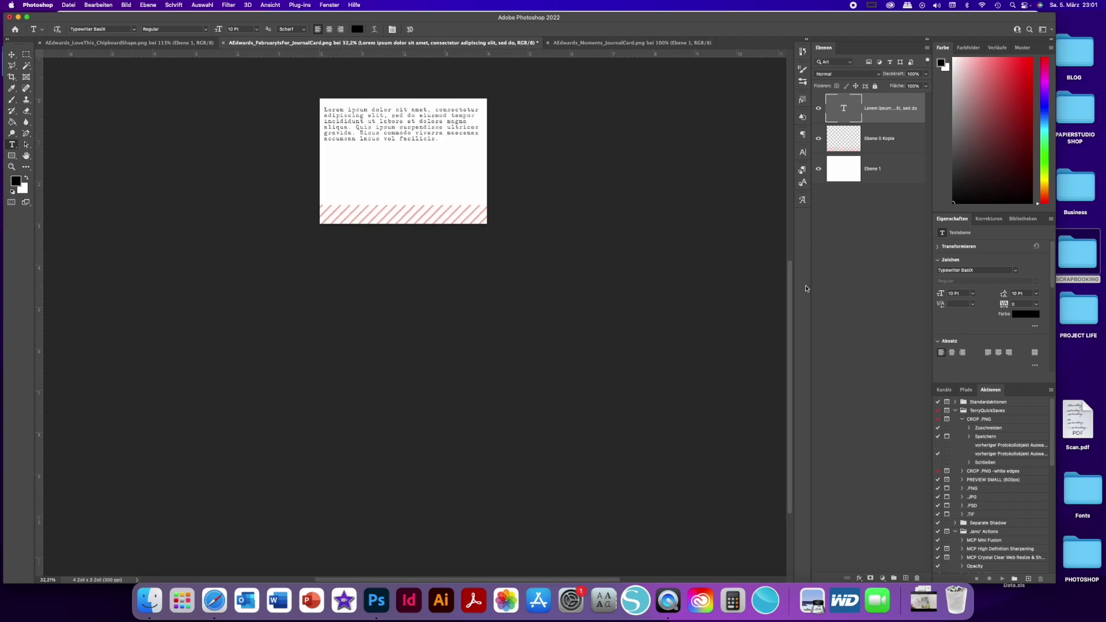
drag(792, 291, 789, 210)
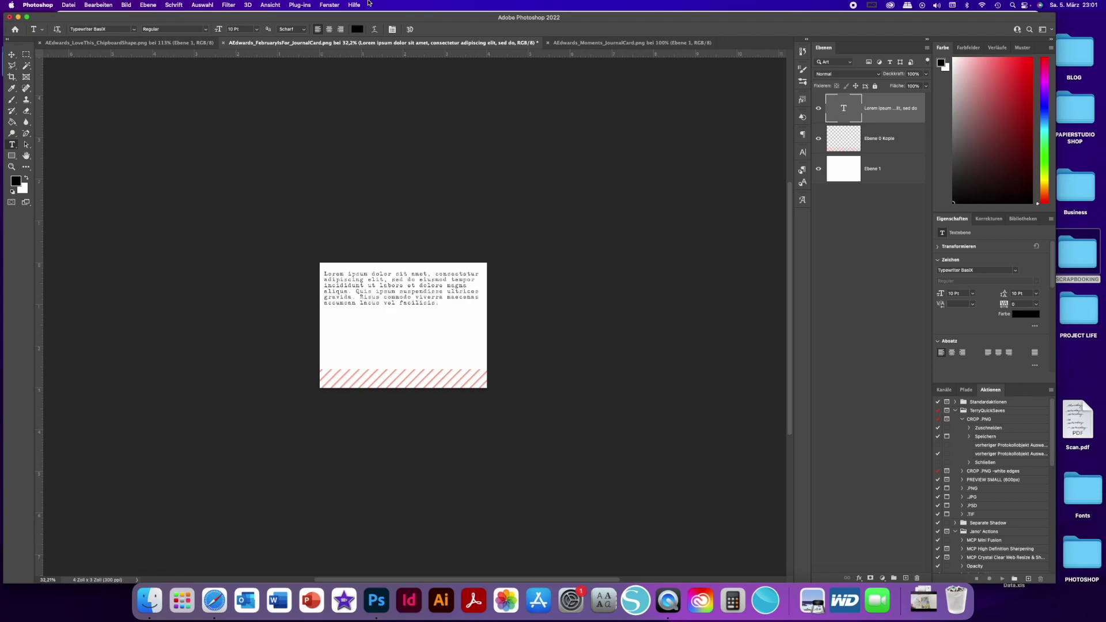
scroll(426, 366, up, 5)
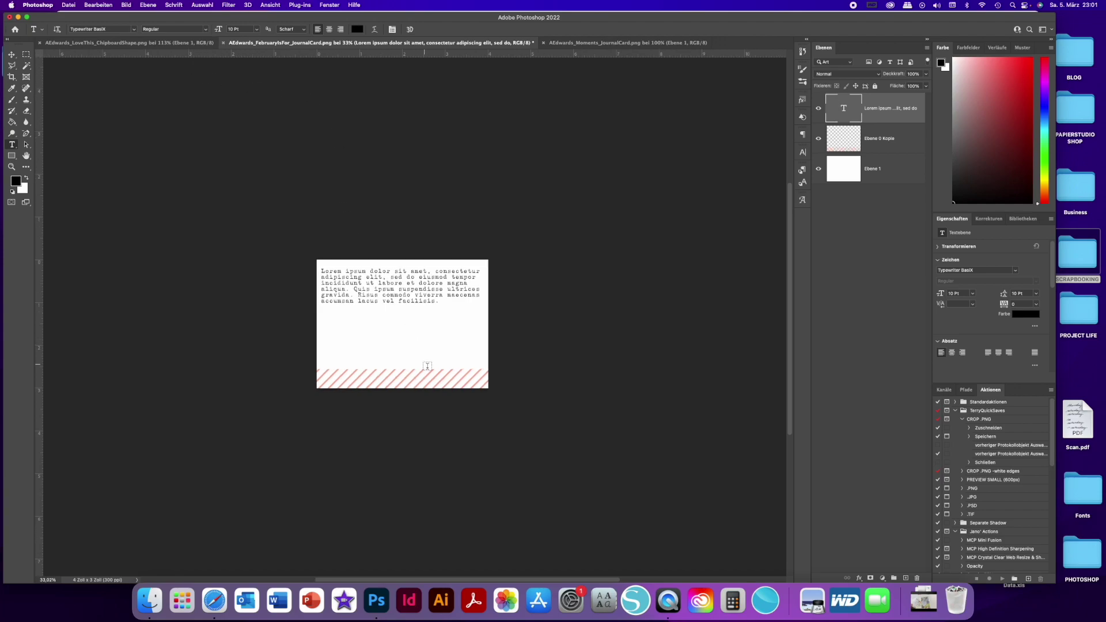
scroll(427, 365, down, 2)
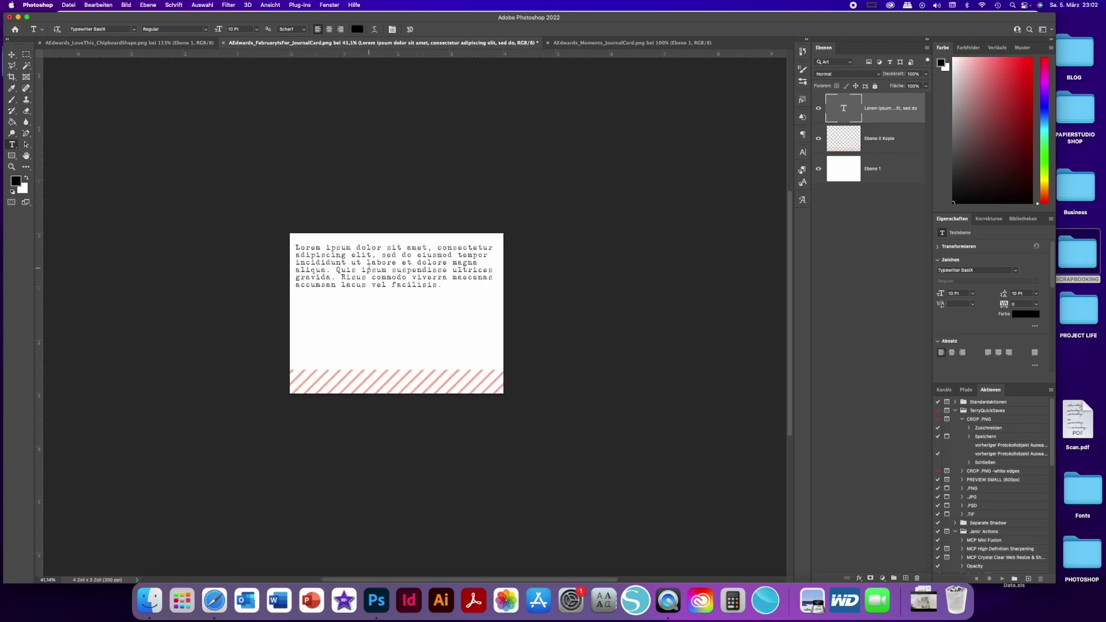
click(11, 55)
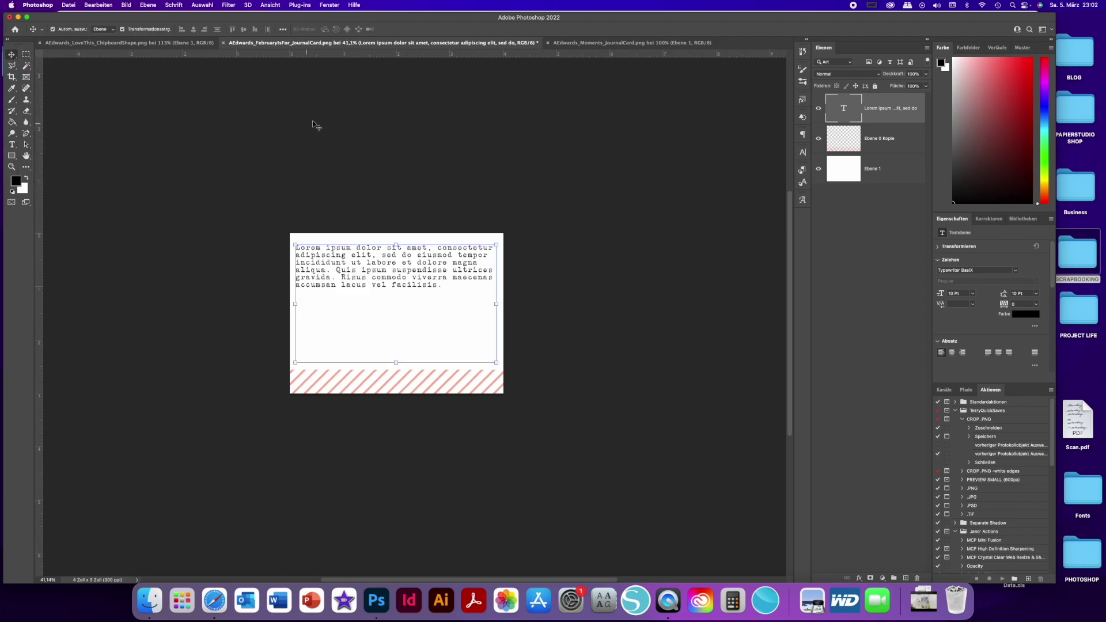
Set the canvas height to 6 Zoll and move all three layers down to the bottom
click(127, 5)
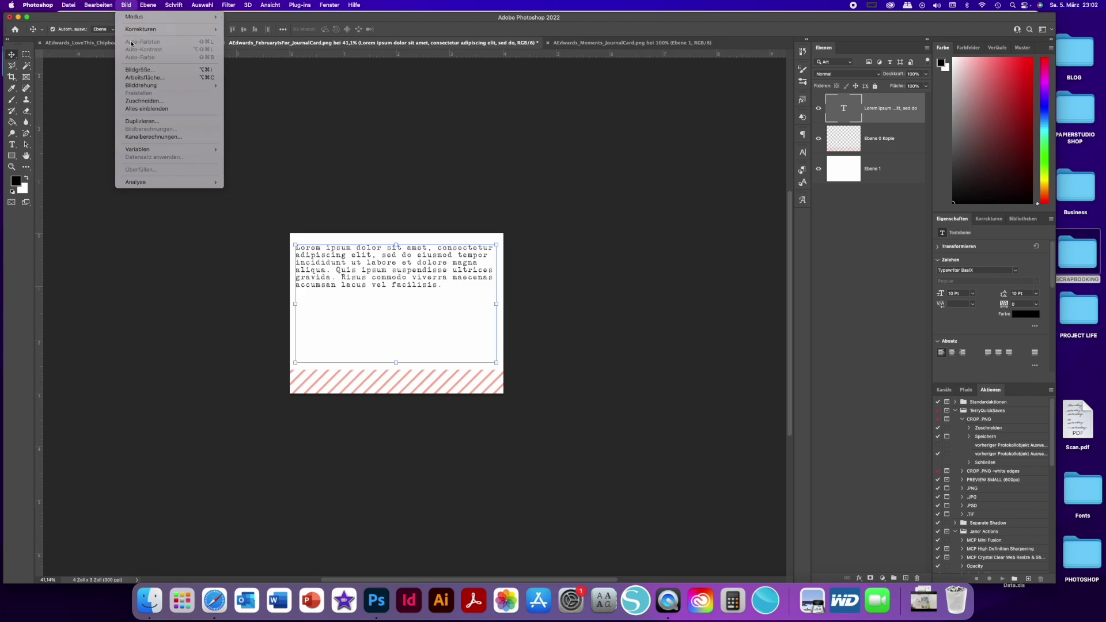
click(143, 78)
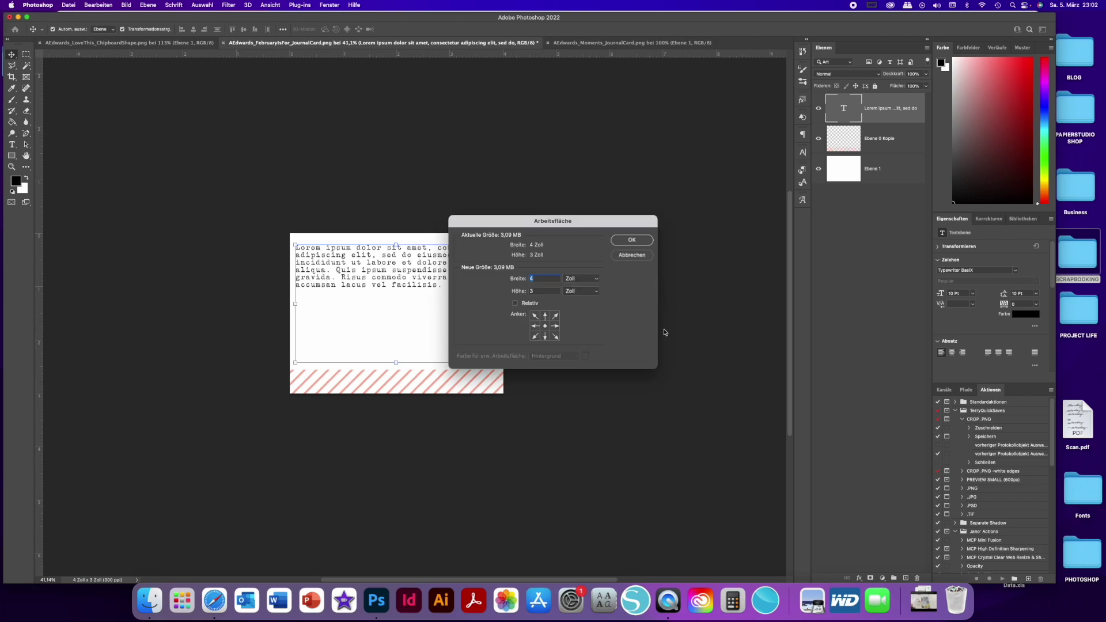
double_click(539, 291)
text(6)
click(633, 240)
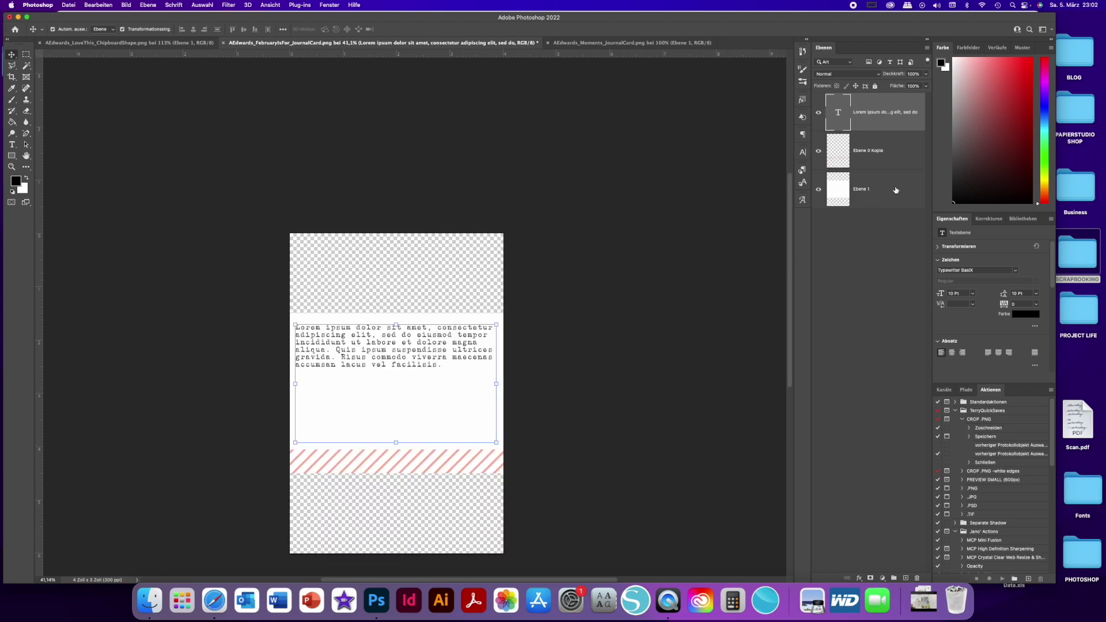
shift+click(901, 191)
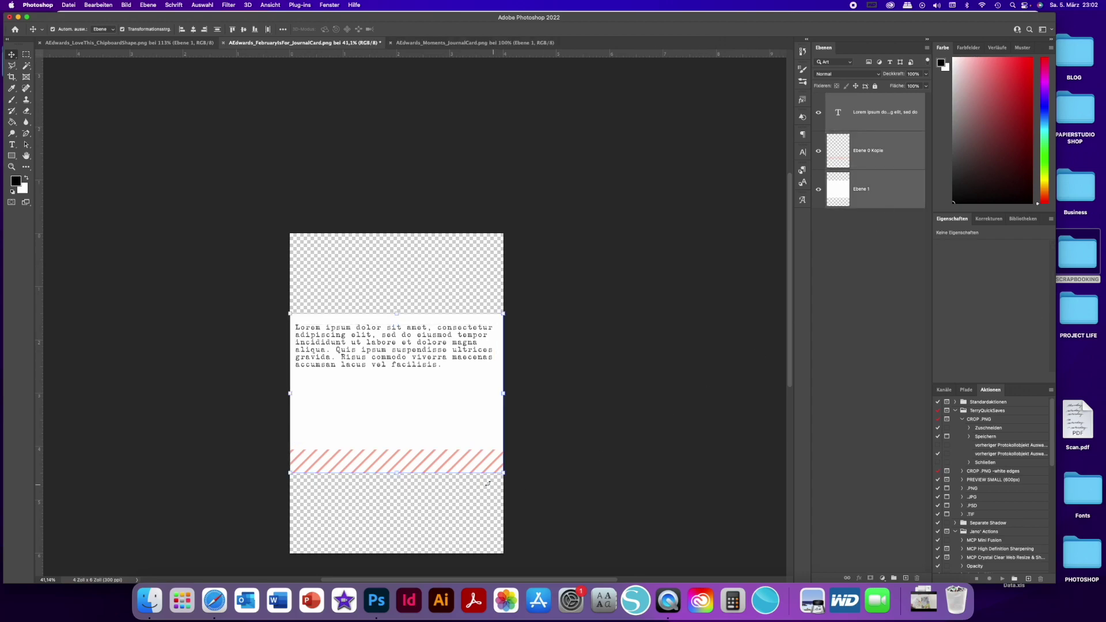
drag(397, 413, 400, 488)
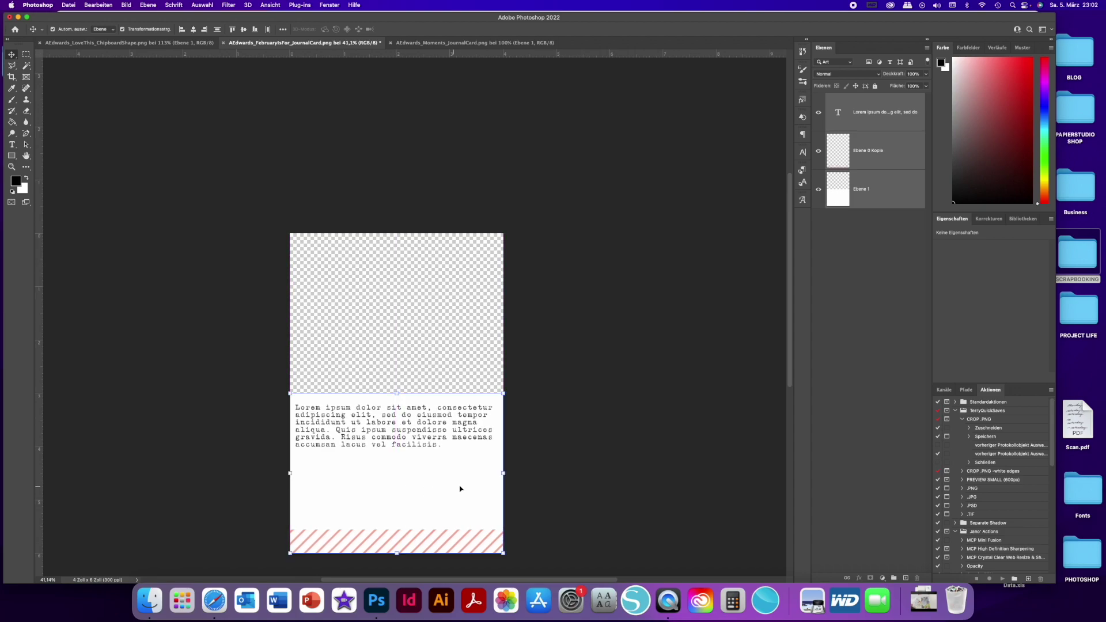
Fill the transparent upper area of Ebene 1 with the card's sampled white
click(854, 188)
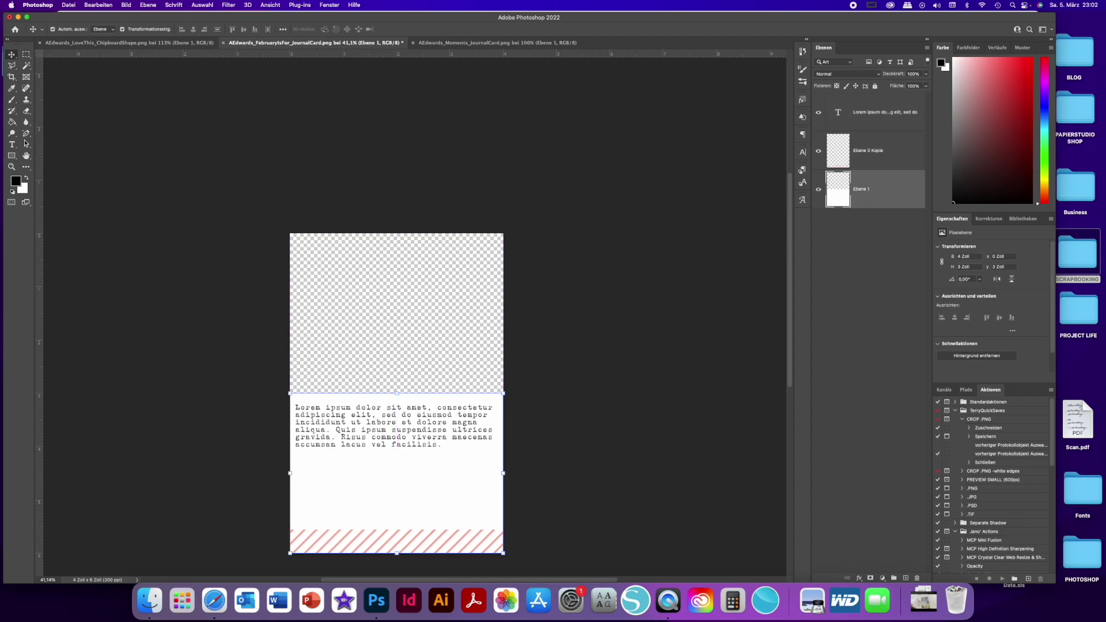
click(12, 88)
click(468, 484)
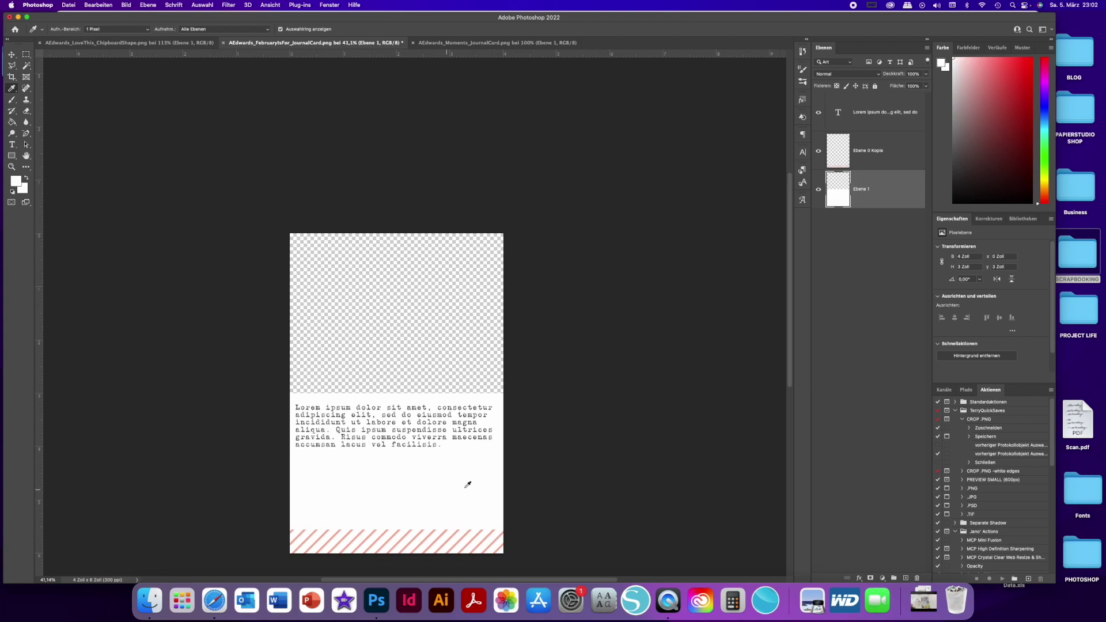
click(12, 121)
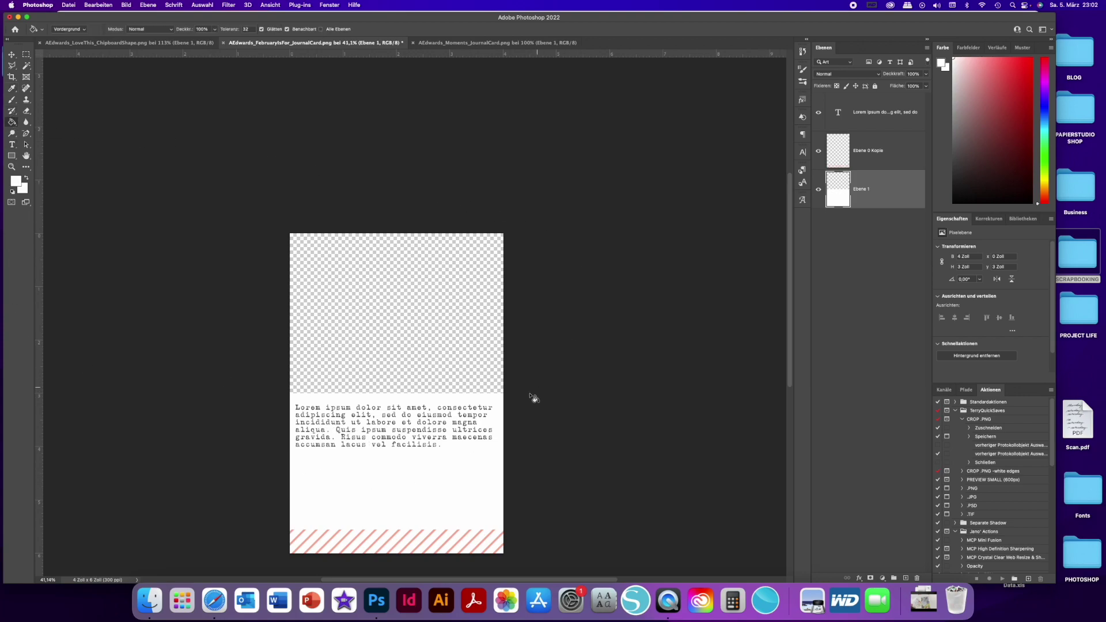
click(465, 353)
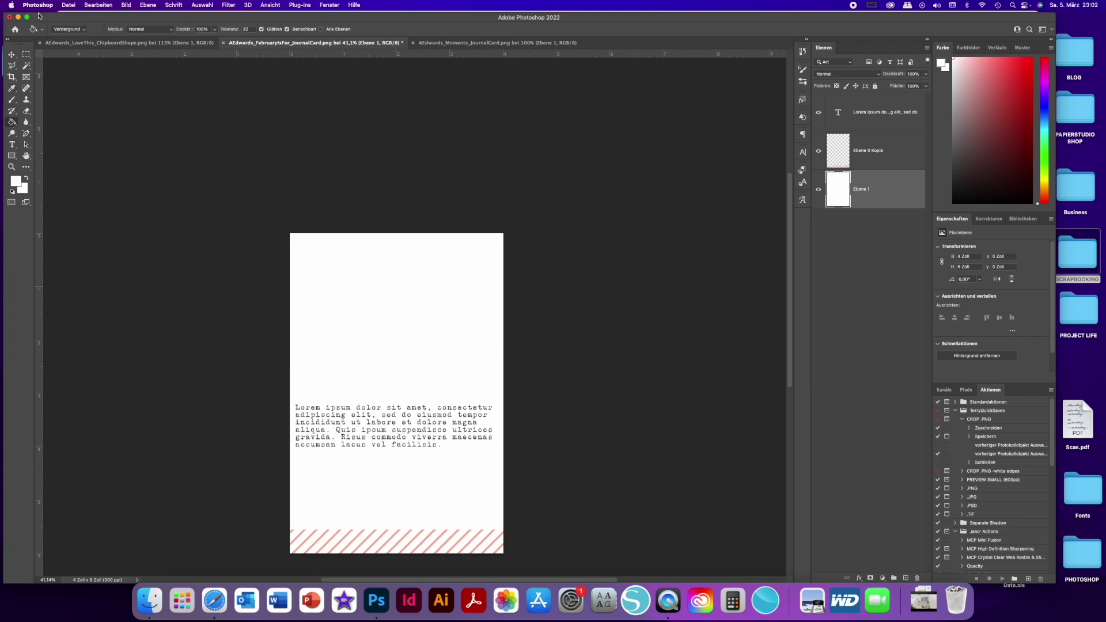
Move the lorem ipsum text block up to the top of the card
key(v)
click(436, 416)
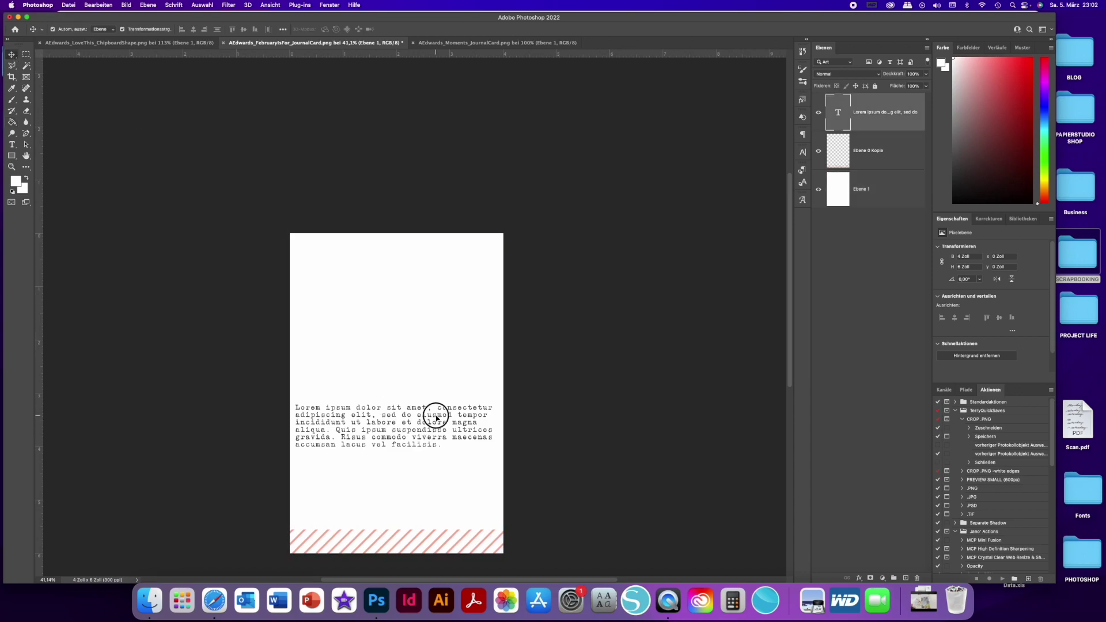
drag(436, 415, 440, 262)
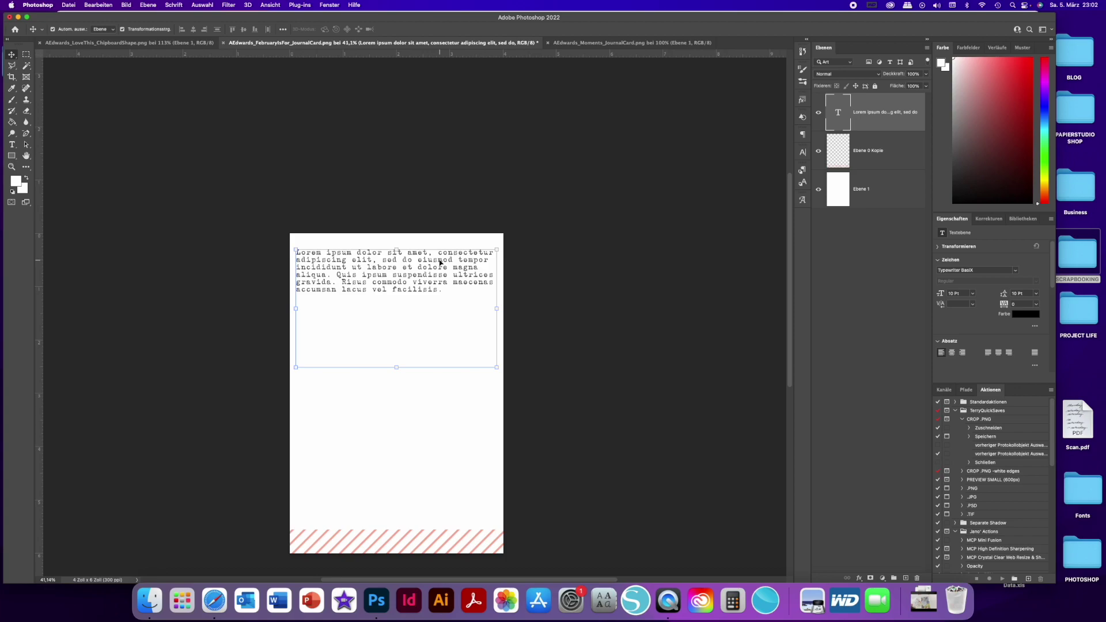